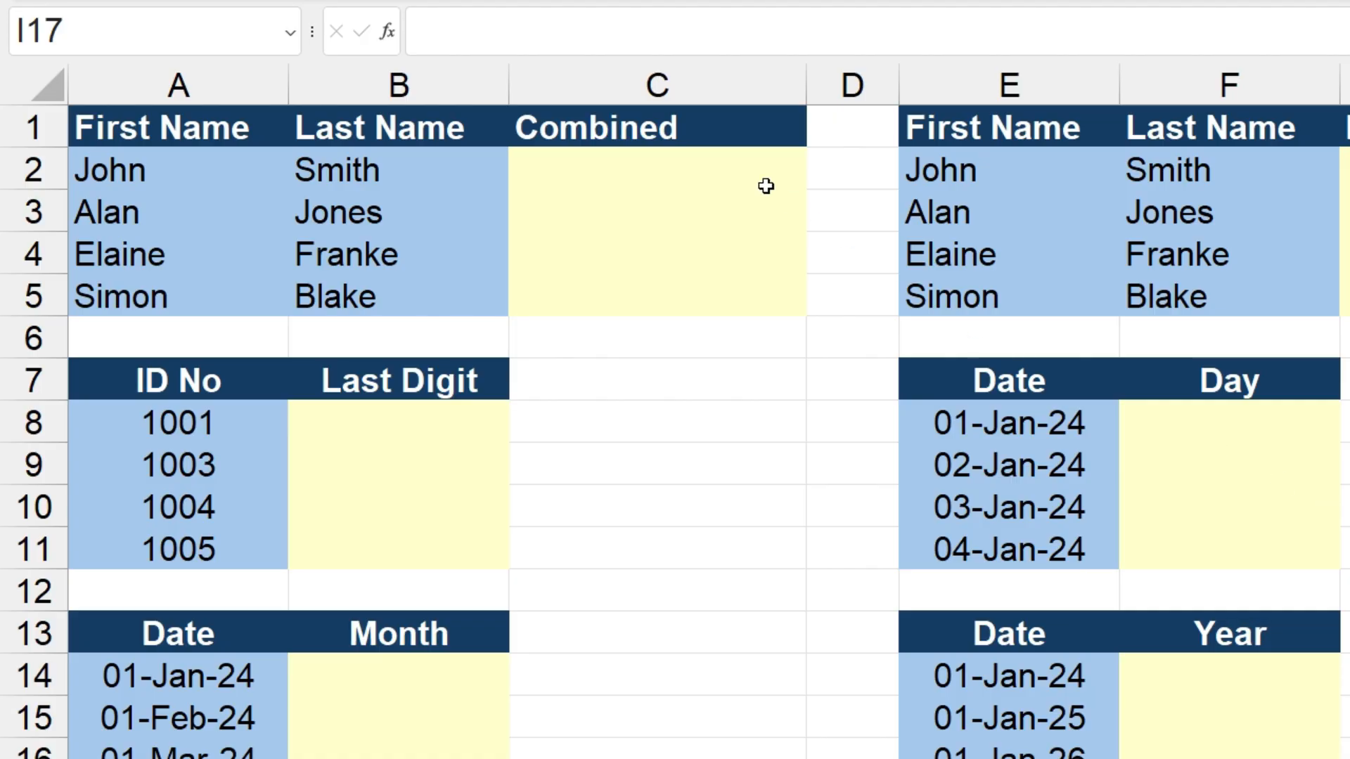
- Enter the first person's full name in C2 and Flash Fill the Combined column down to C5
click(655, 175)
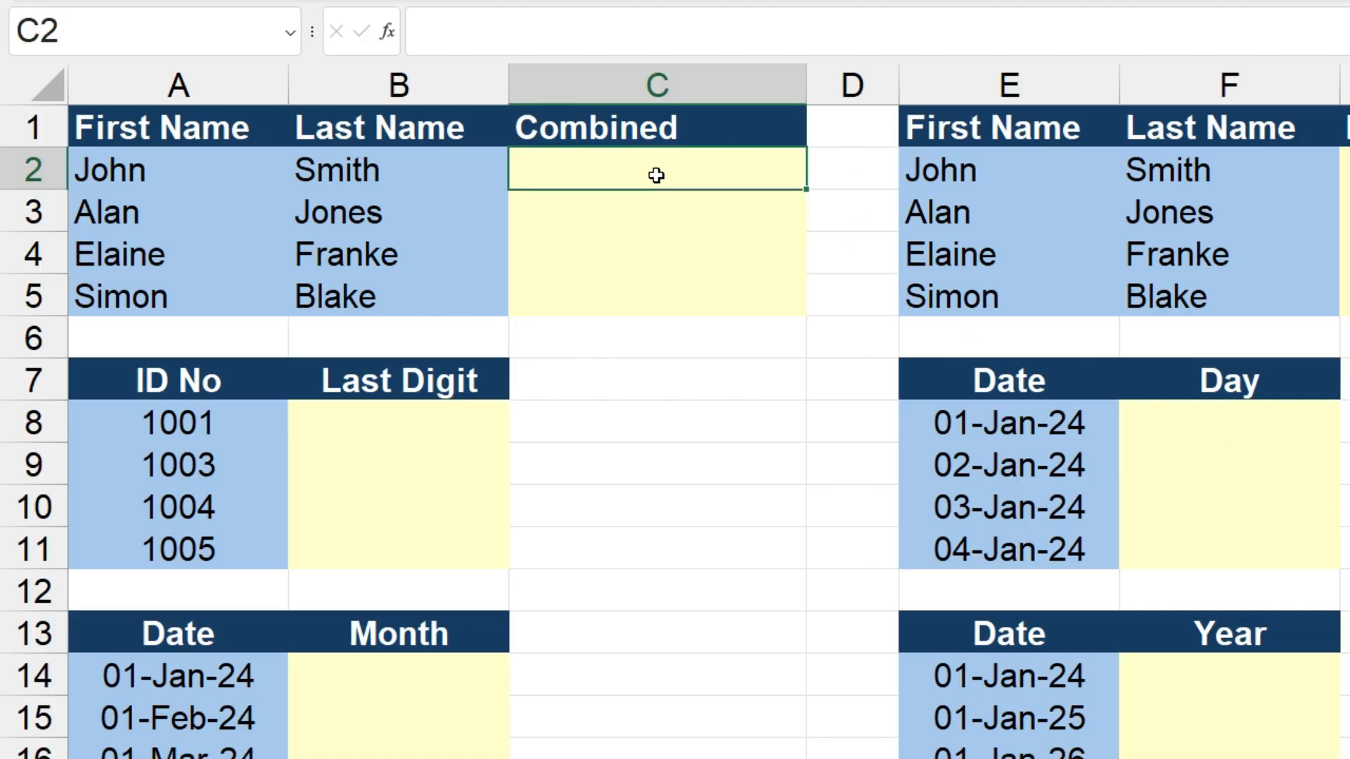
text(John Smith)
key(Return)
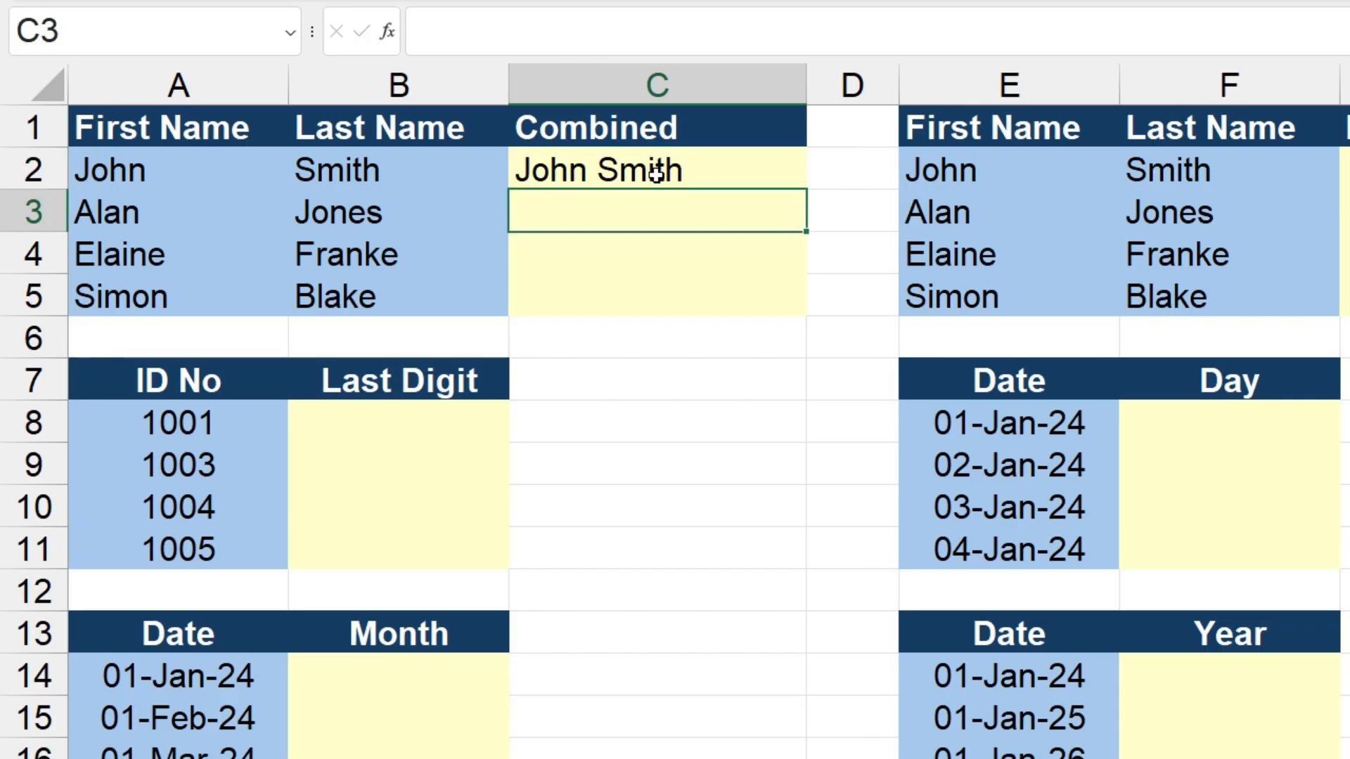
click(656, 175)
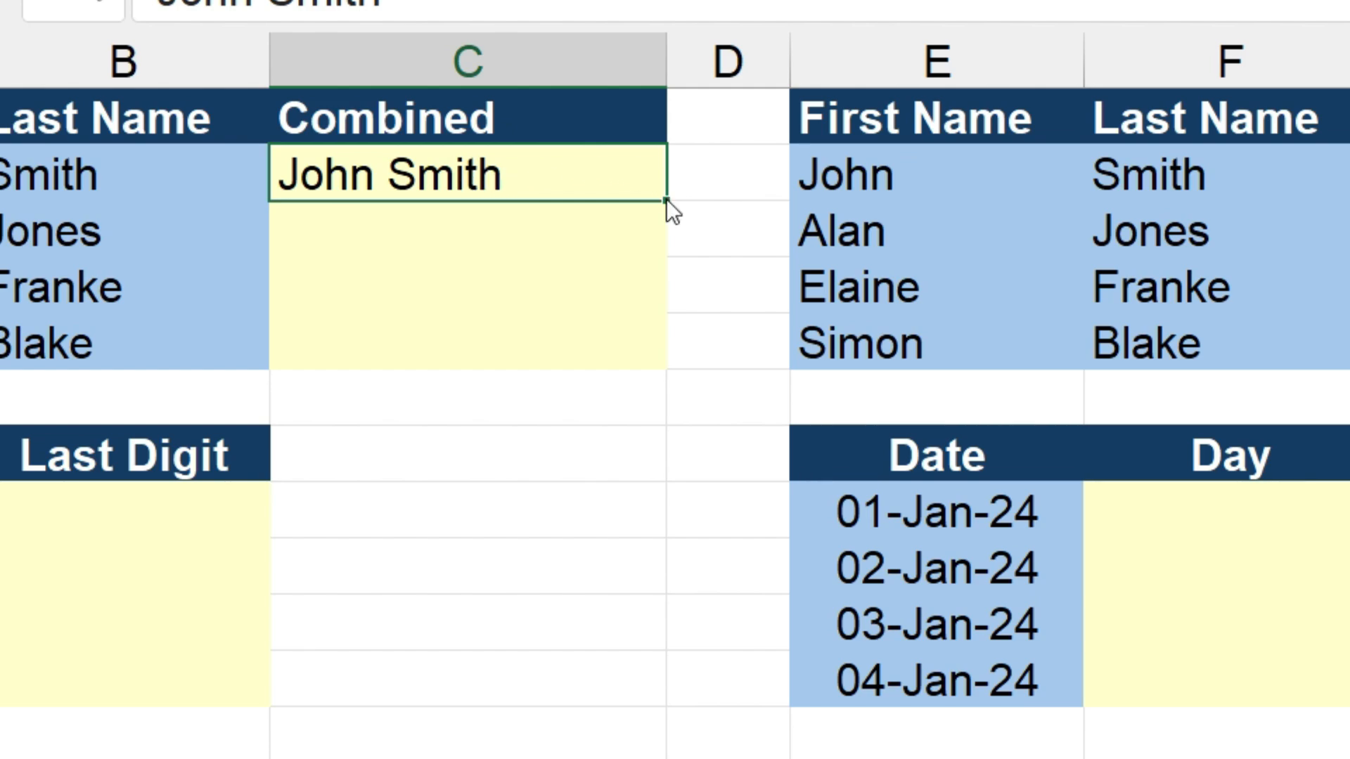
drag(666, 201, 662, 369)
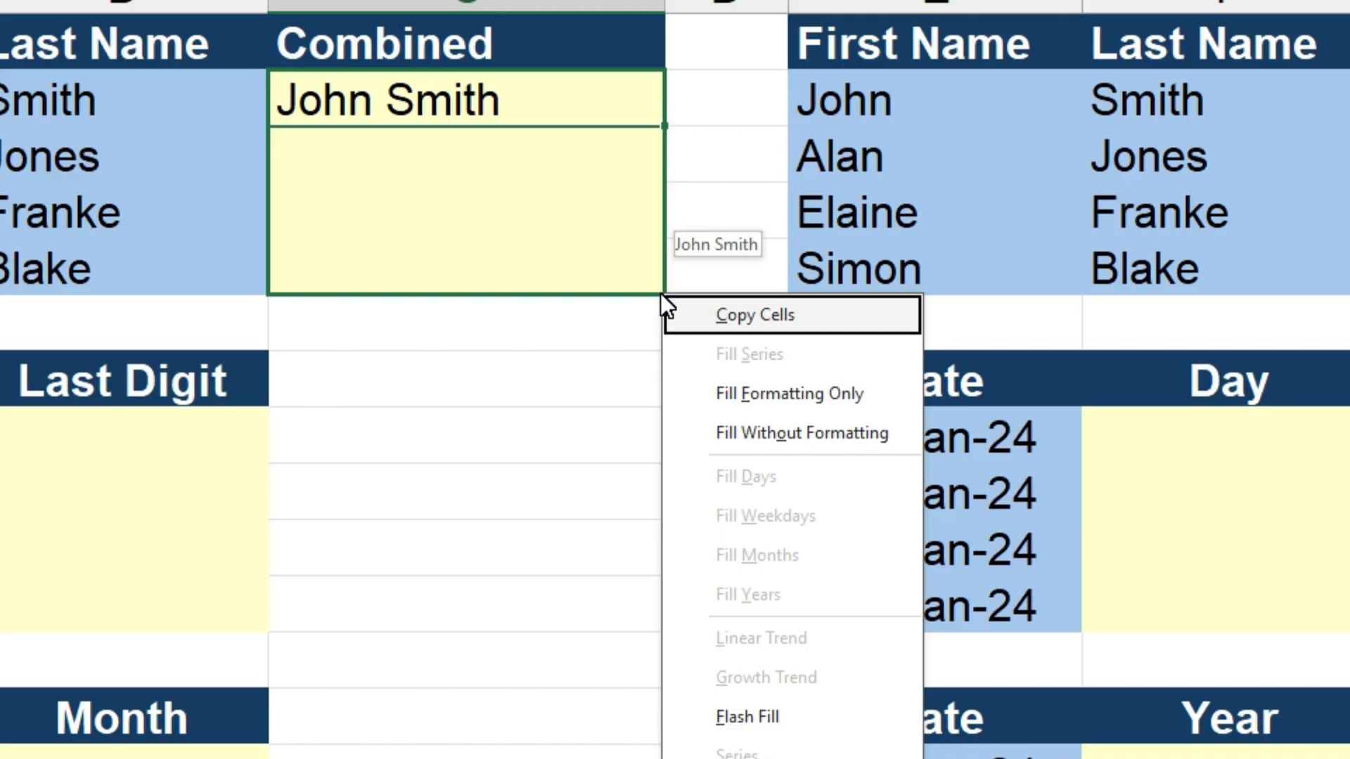
click(793, 703)
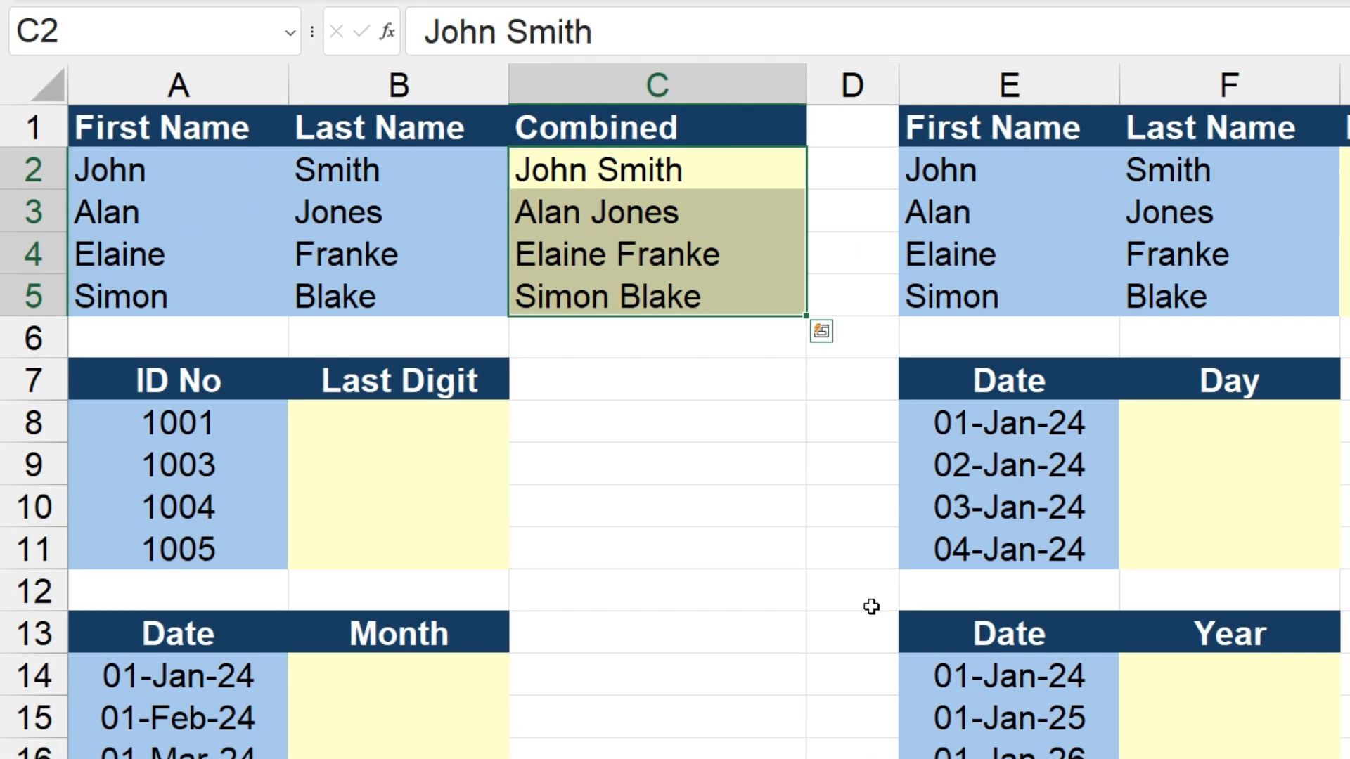
click(714, 347)
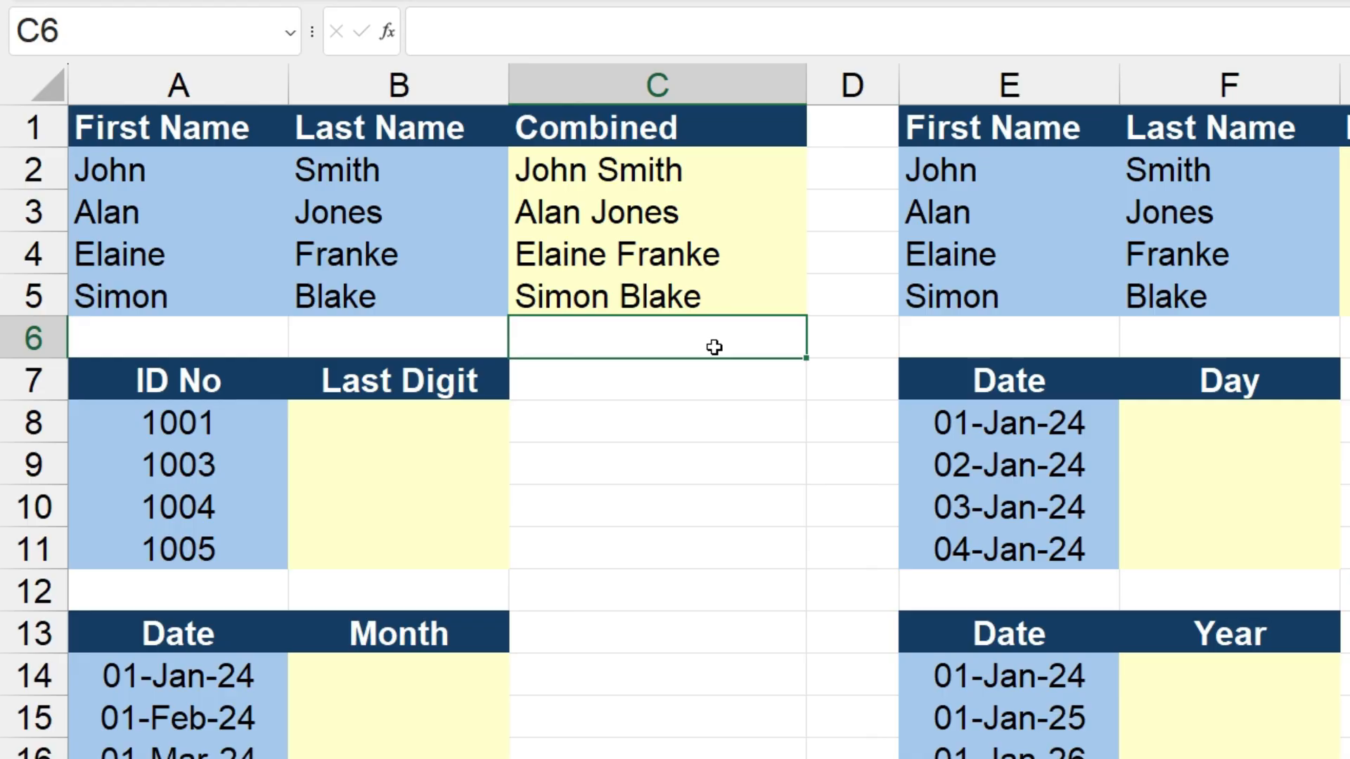
- Compare the first and last names in A2:B5 with the combined names in C2:C5
click(752, 178)
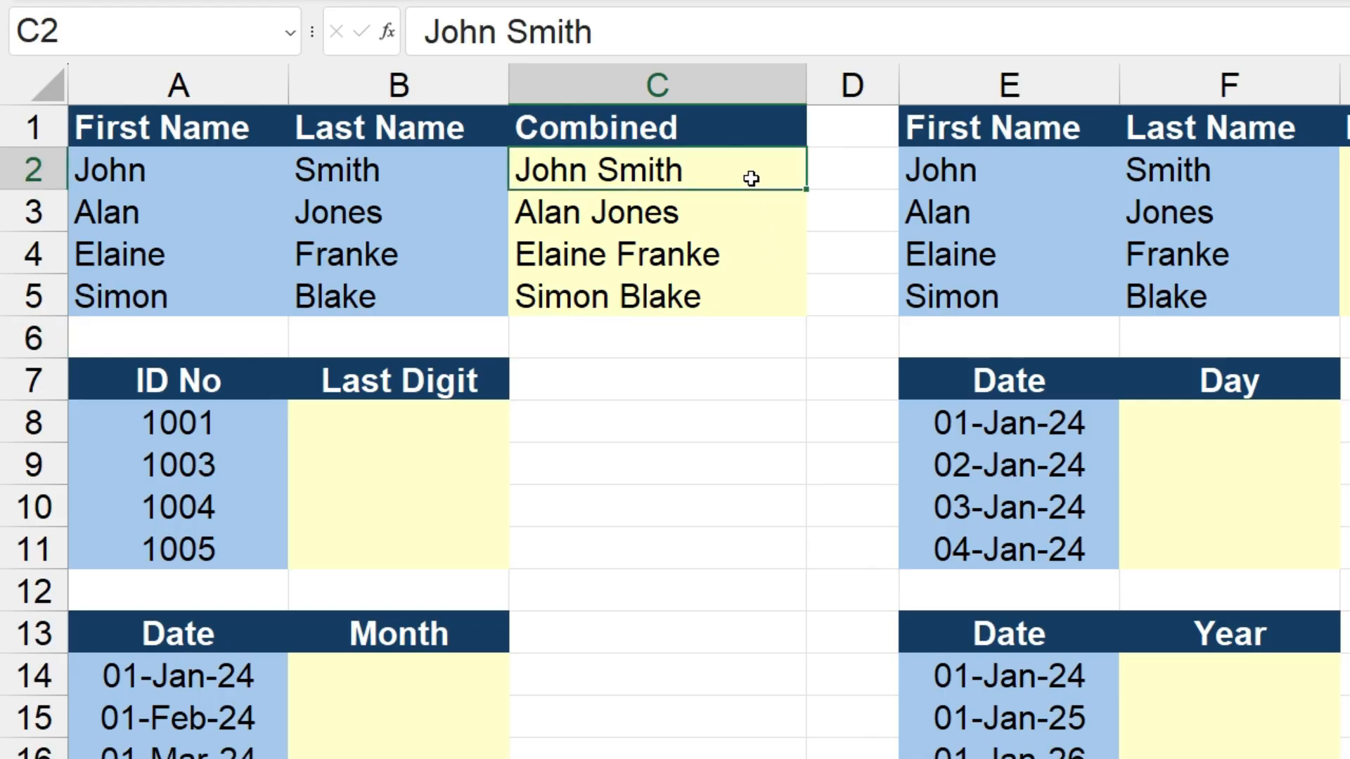
drag(196, 213, 334, 293)
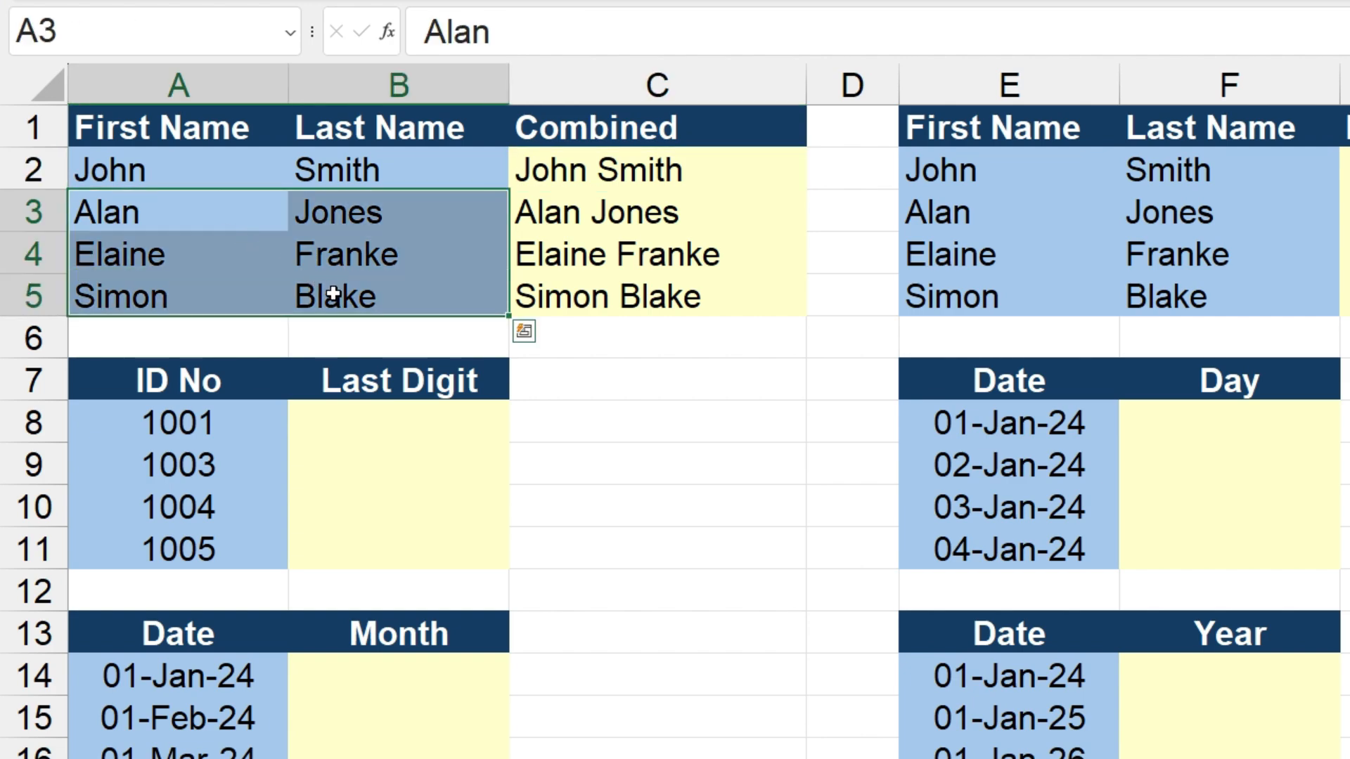
drag(241, 172, 359, 172)
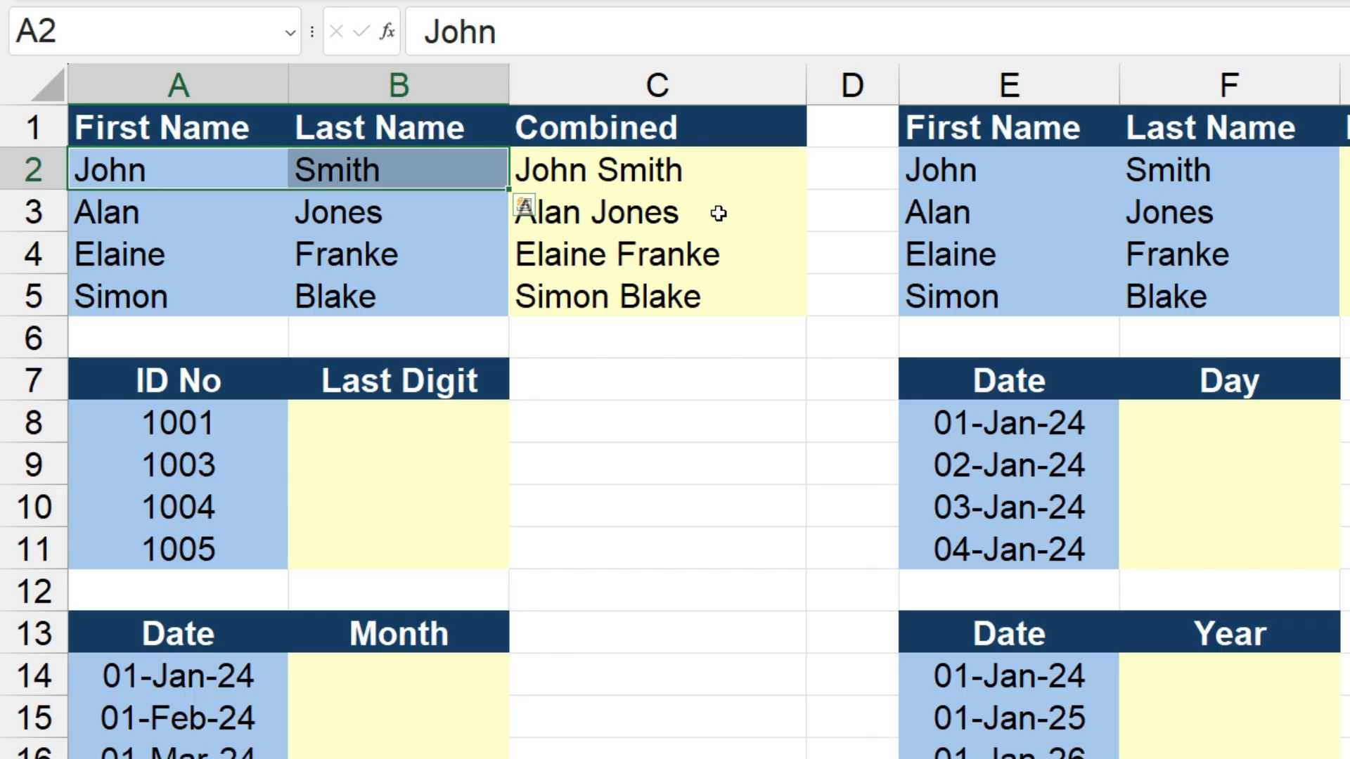
drag(724, 213, 729, 289)
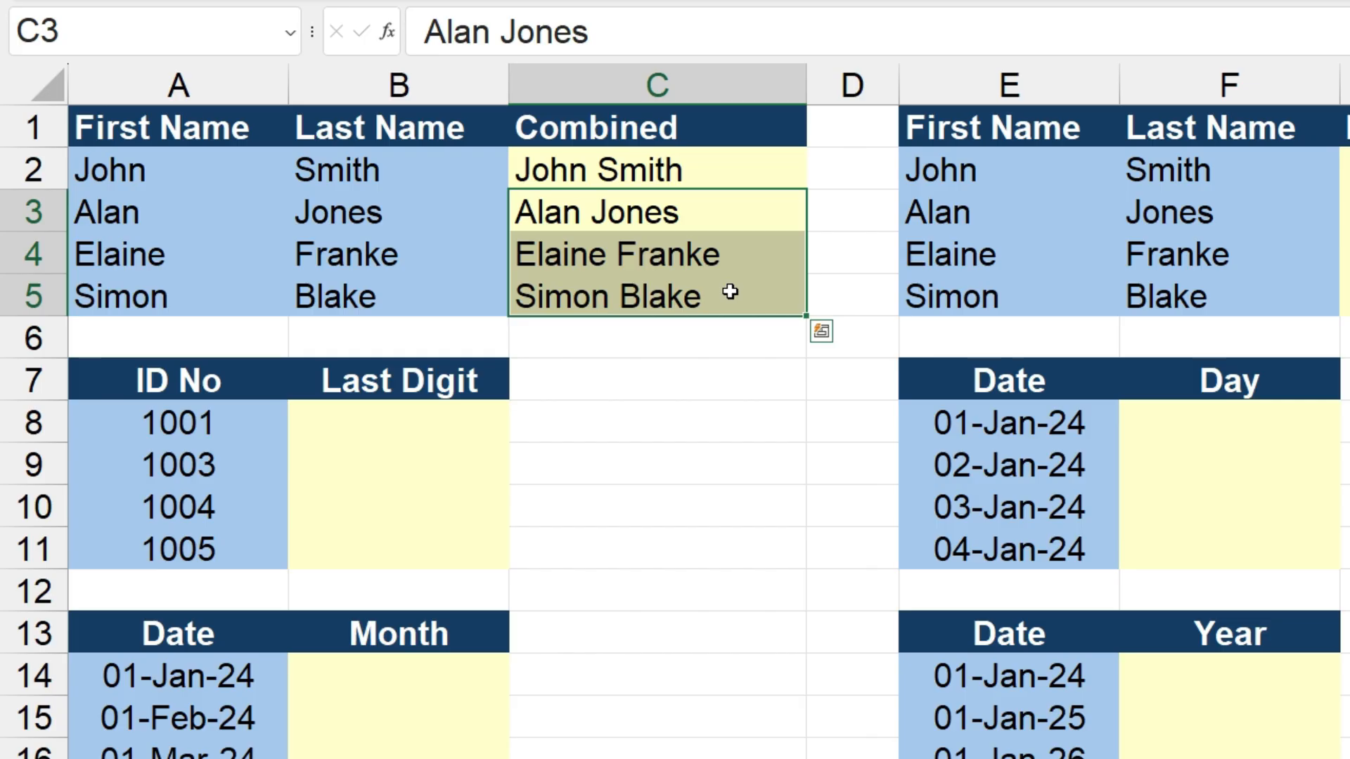
click(714, 339)
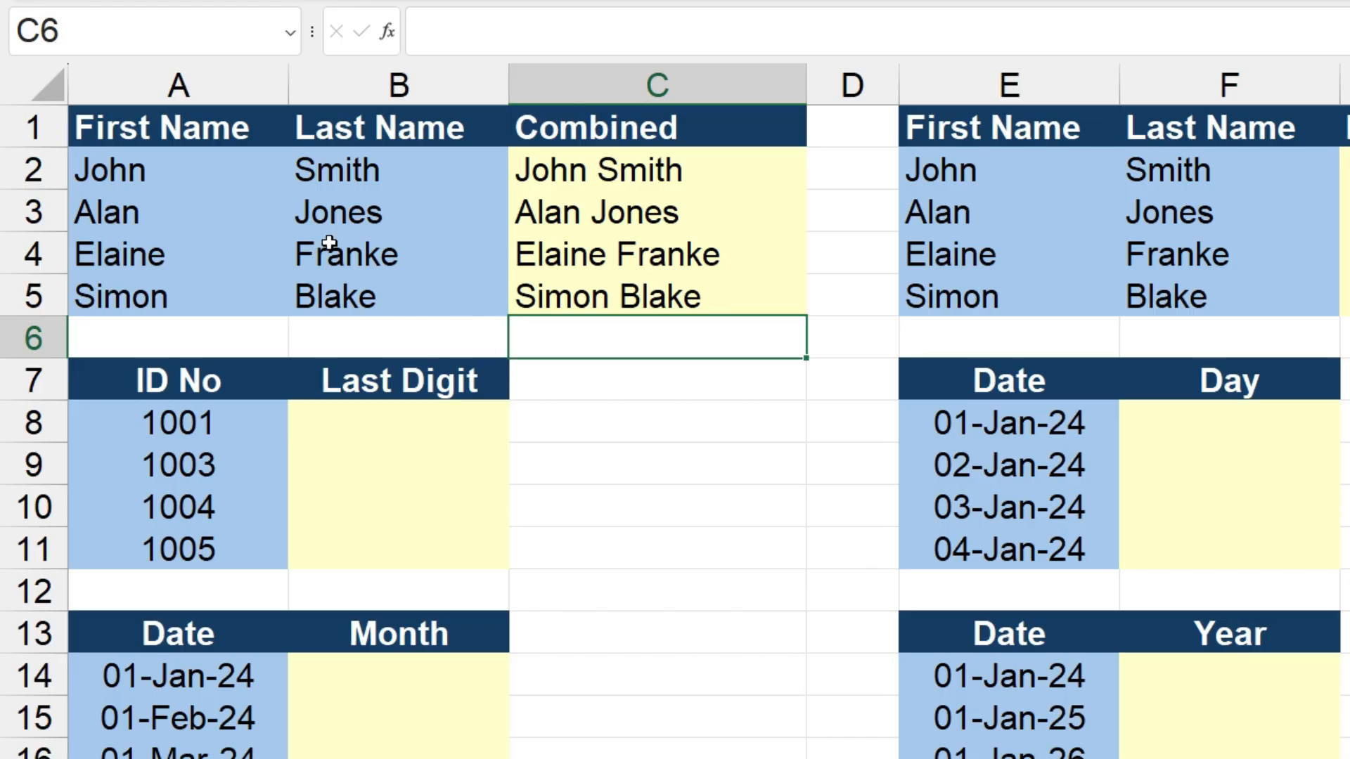
- Try a different first name in A2, check whether C2 follows it, and undo the change
click(218, 176)
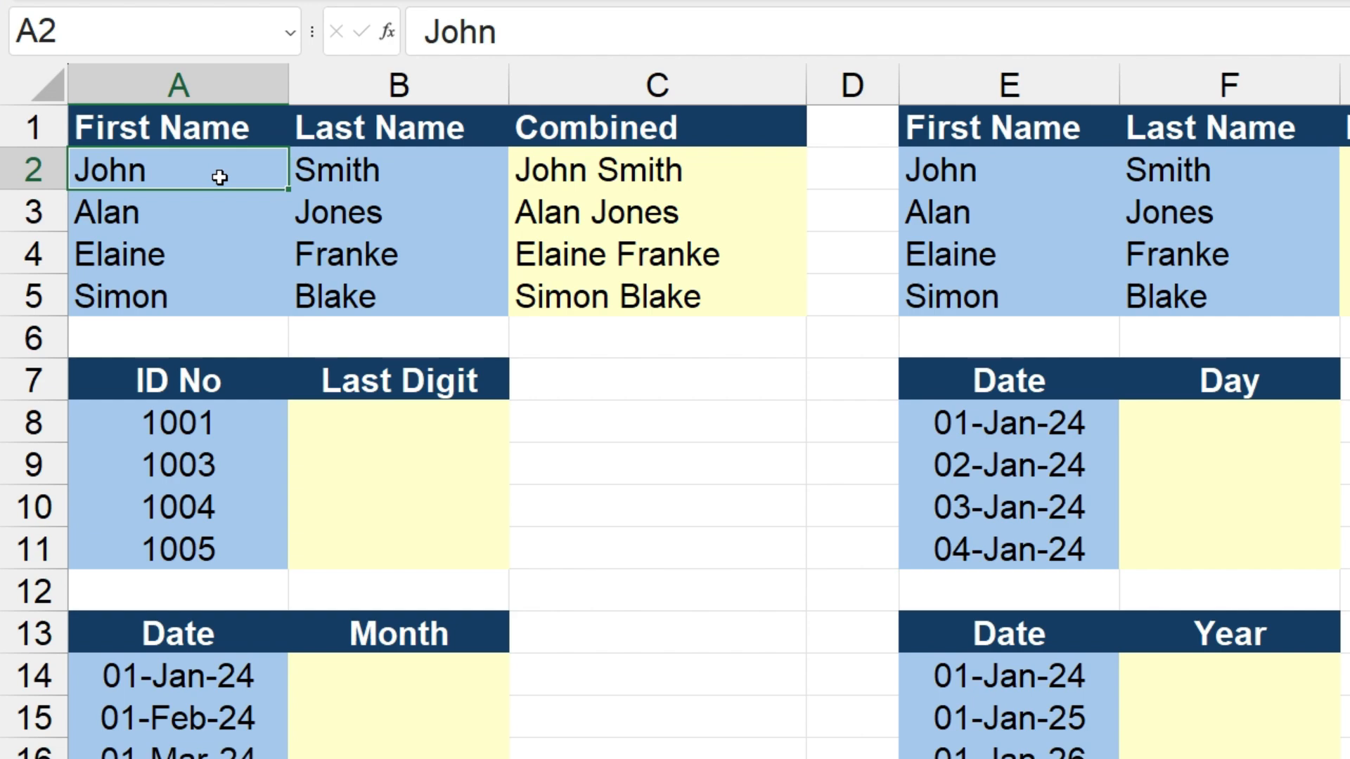
text(Jane)
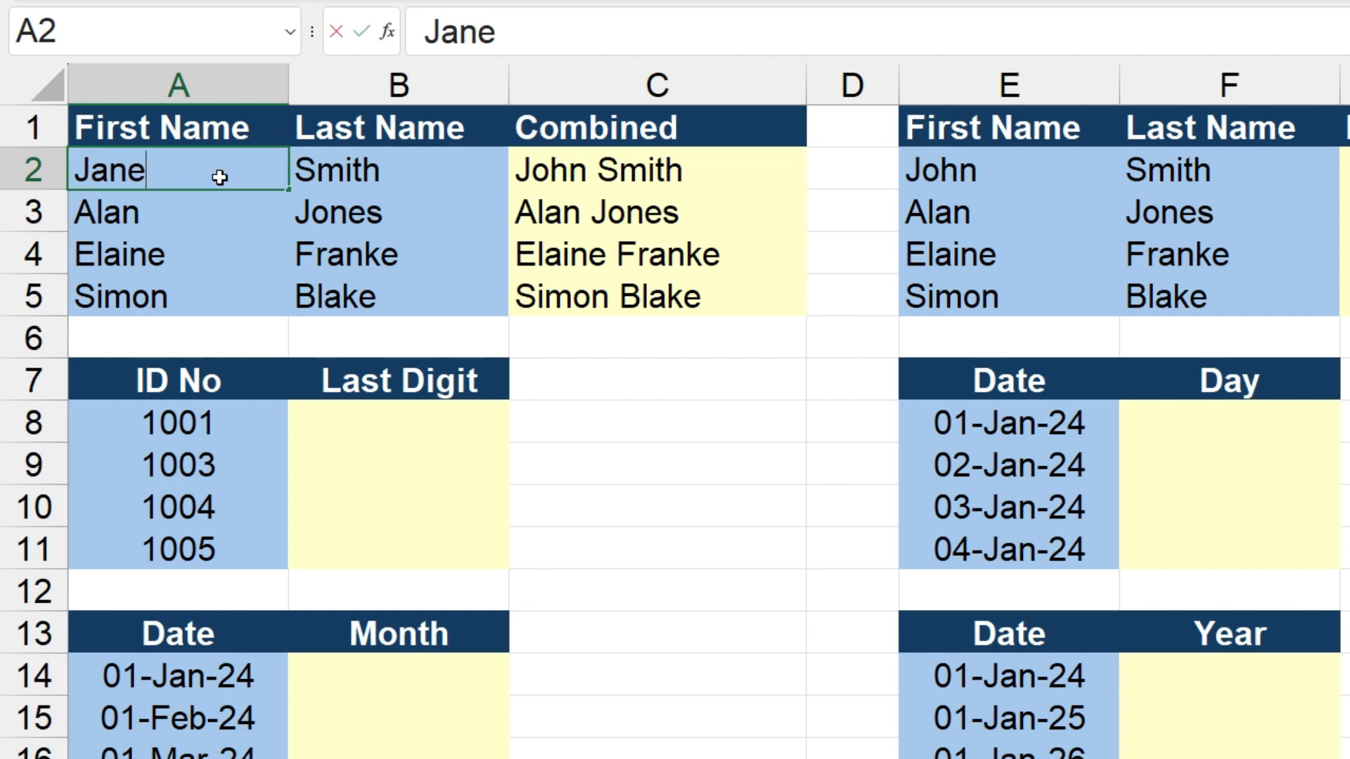
key(Return)
click(741, 181)
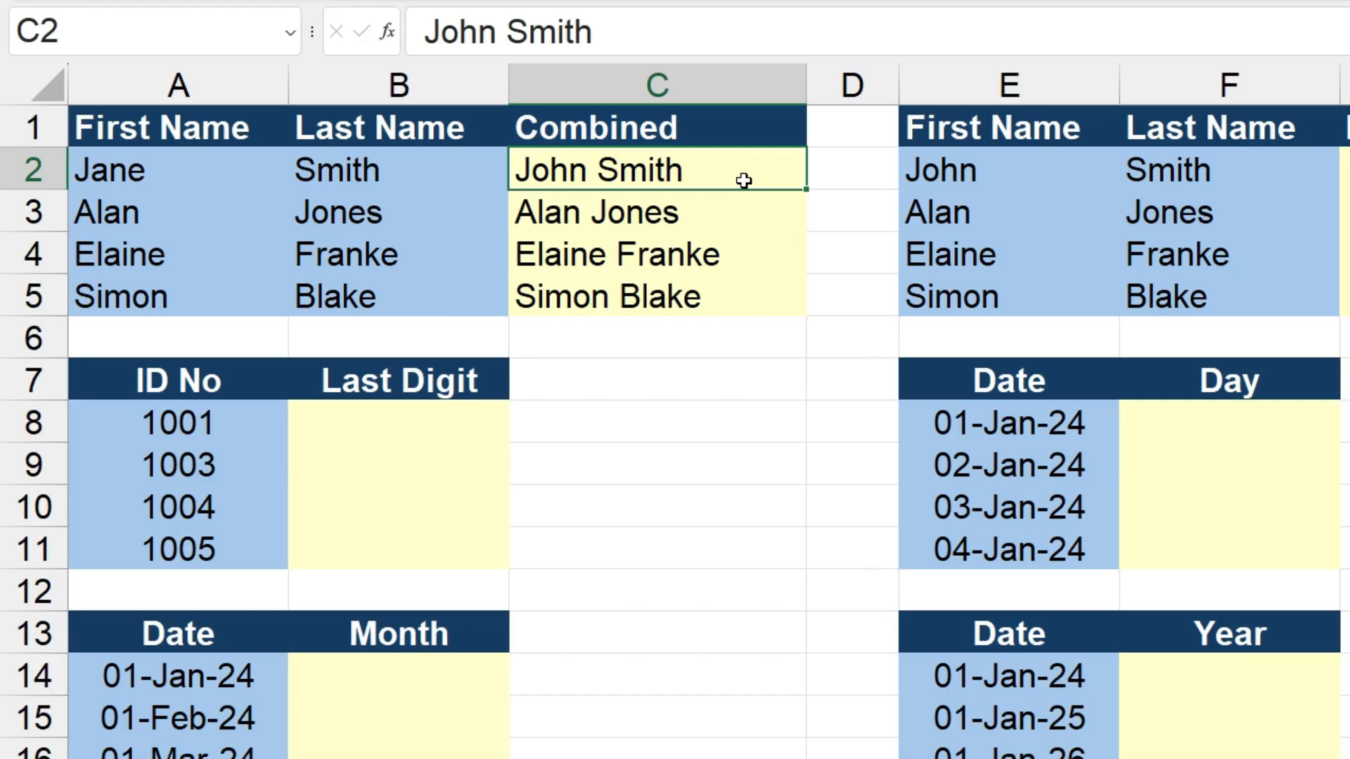
key(ctrl+z)
key(ctrl+z)
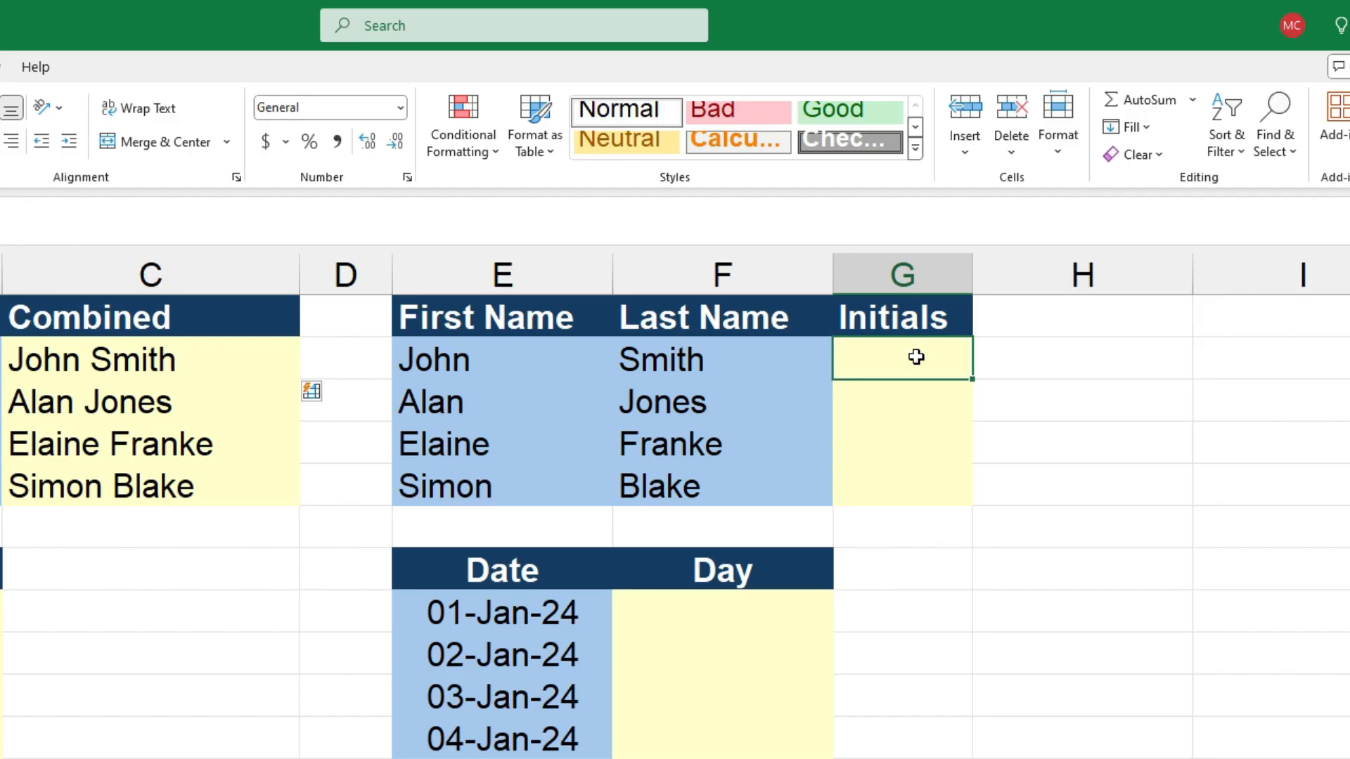
- Enter JS in G2 and Flash Fill the Initials column down to G5
text(JS)
key(Return)
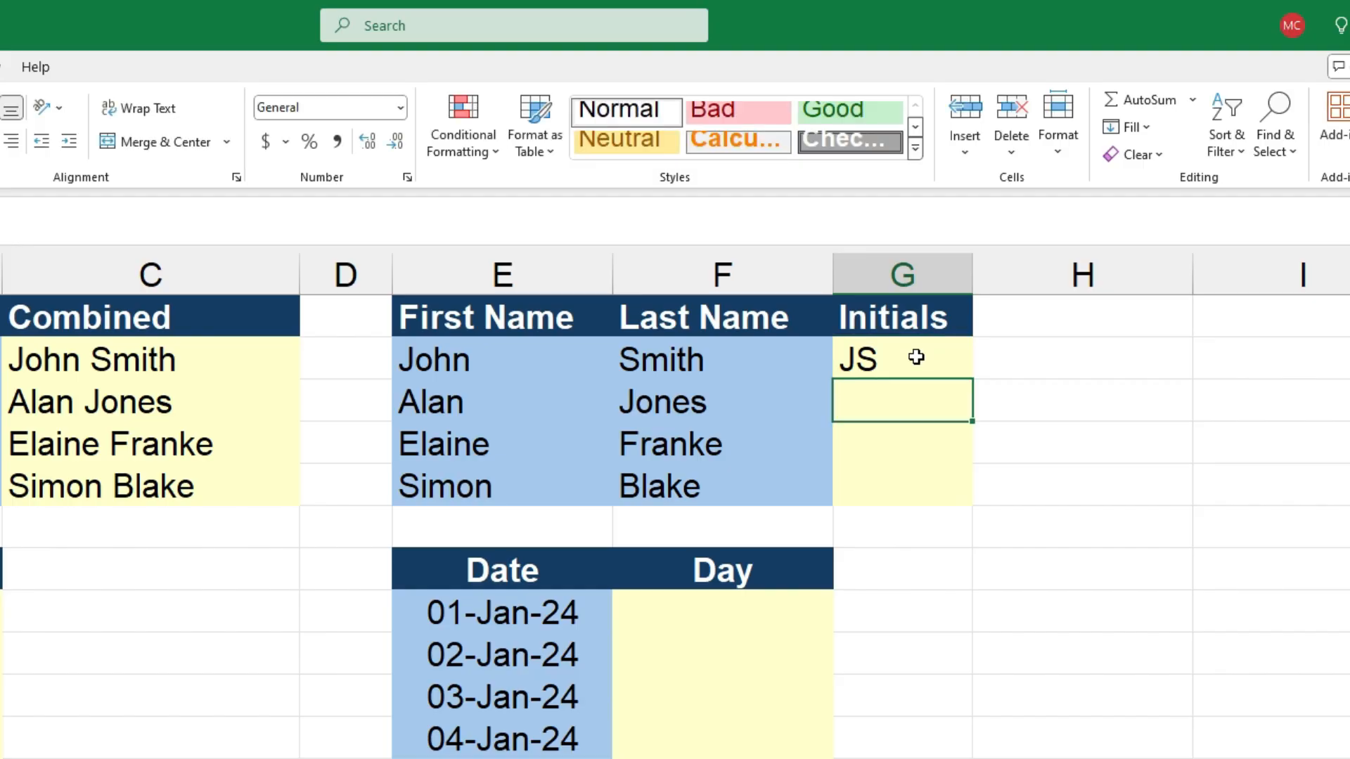
click(915, 357)
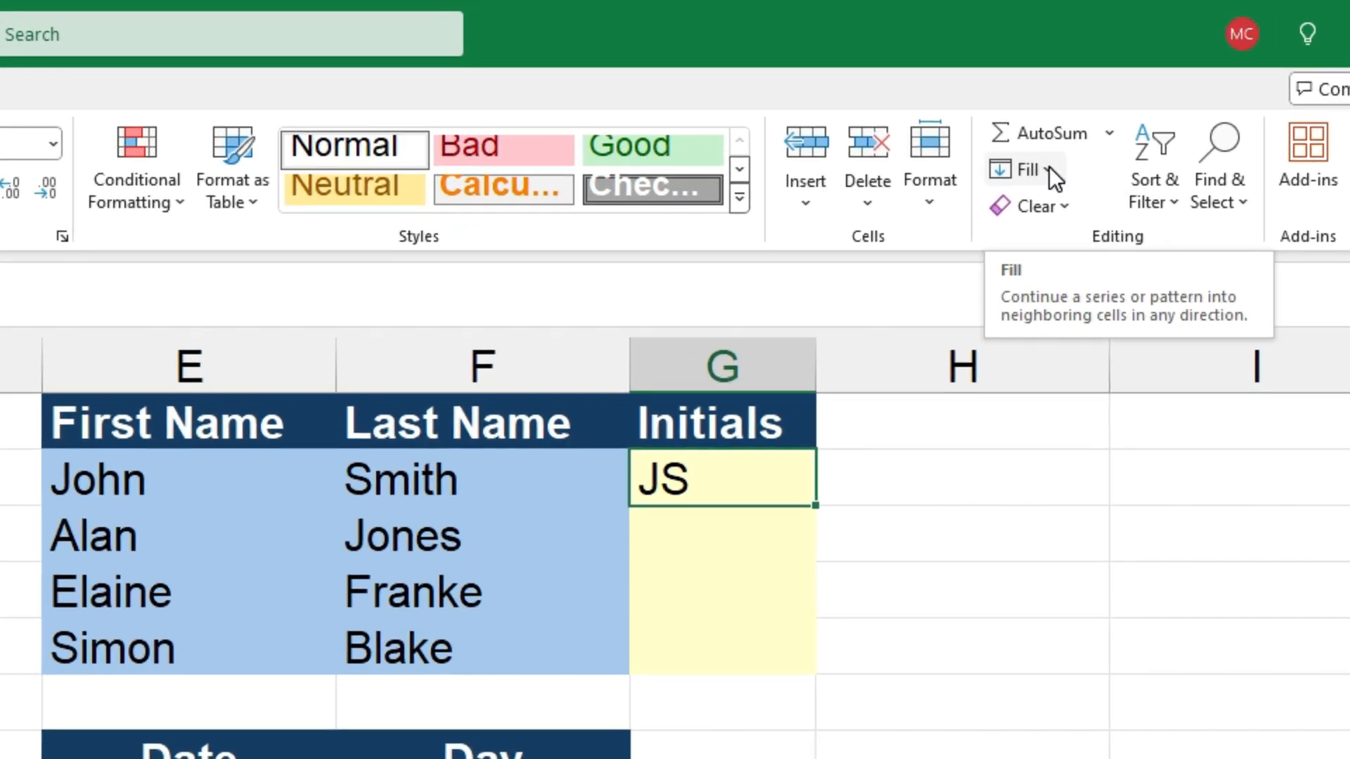
click(1048, 170)
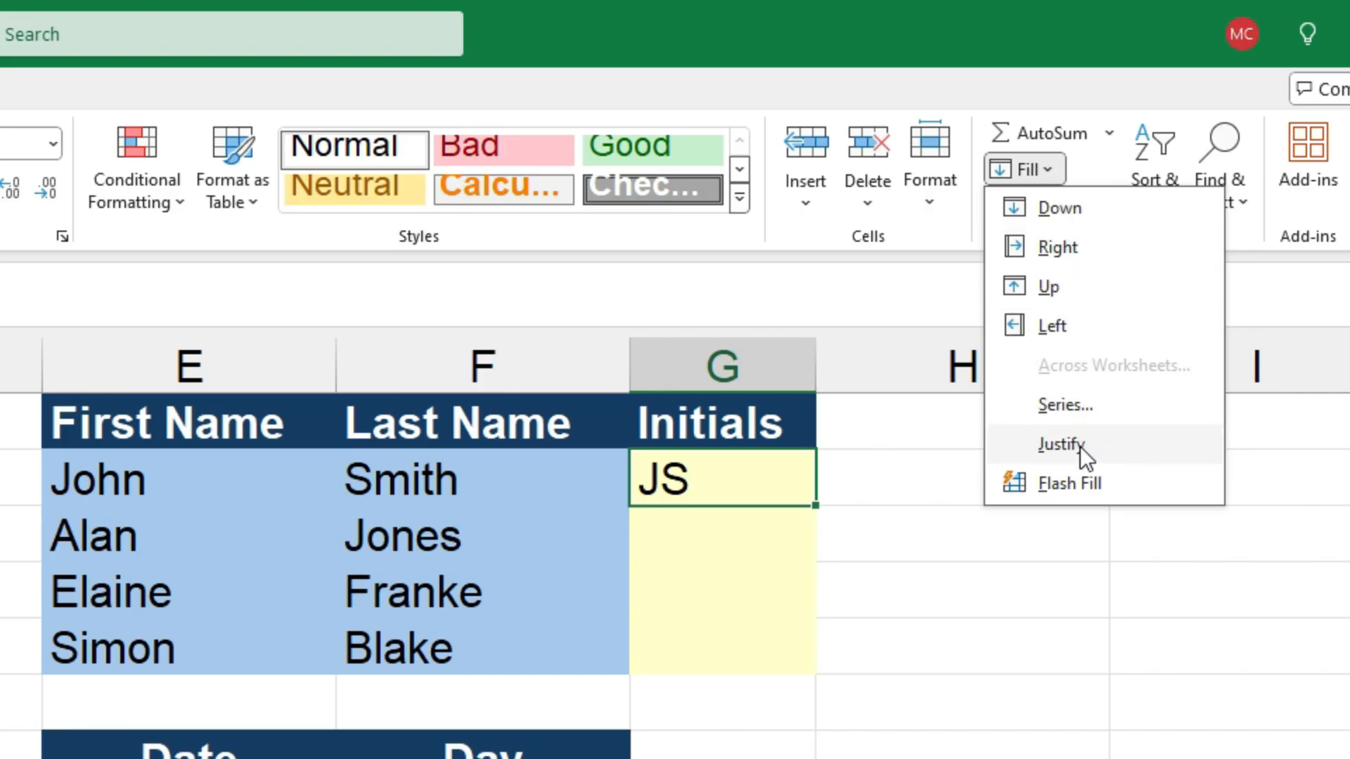
click(1088, 485)
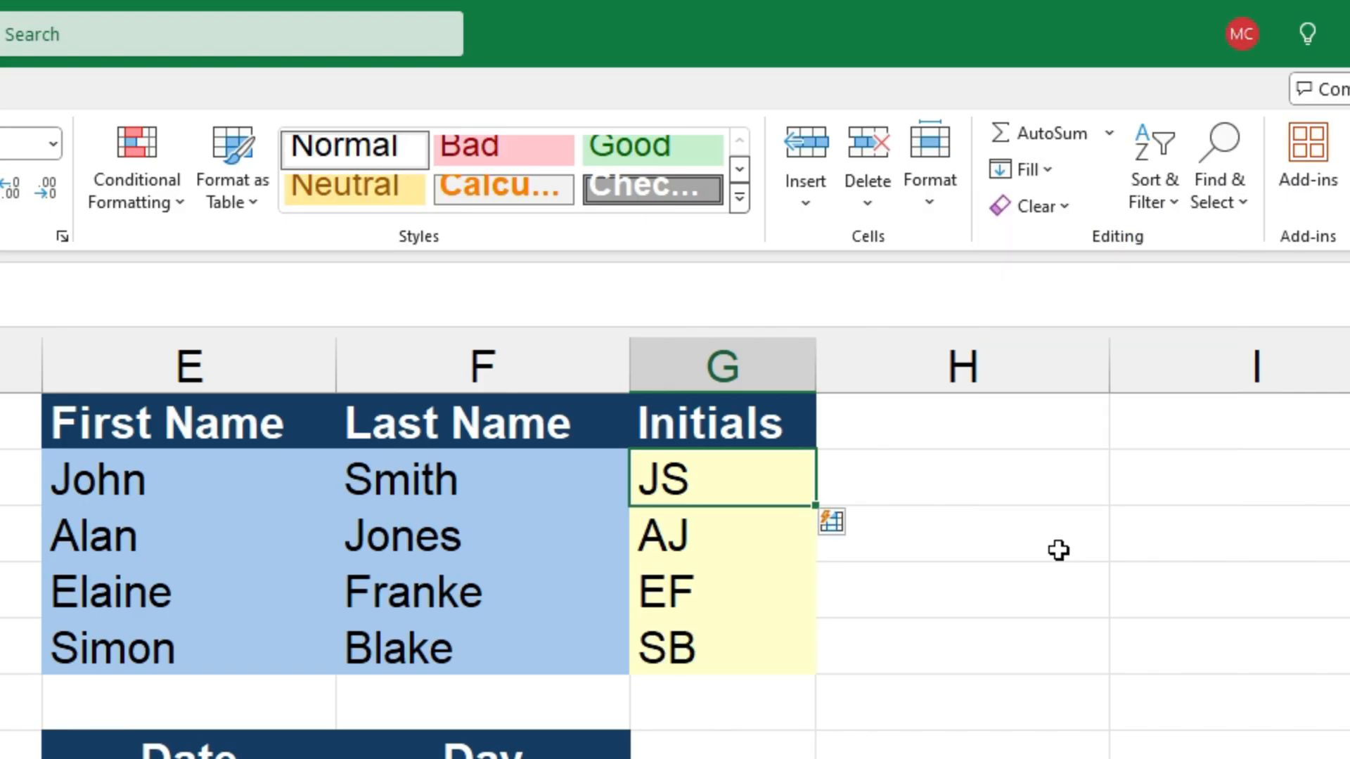
click(951, 585)
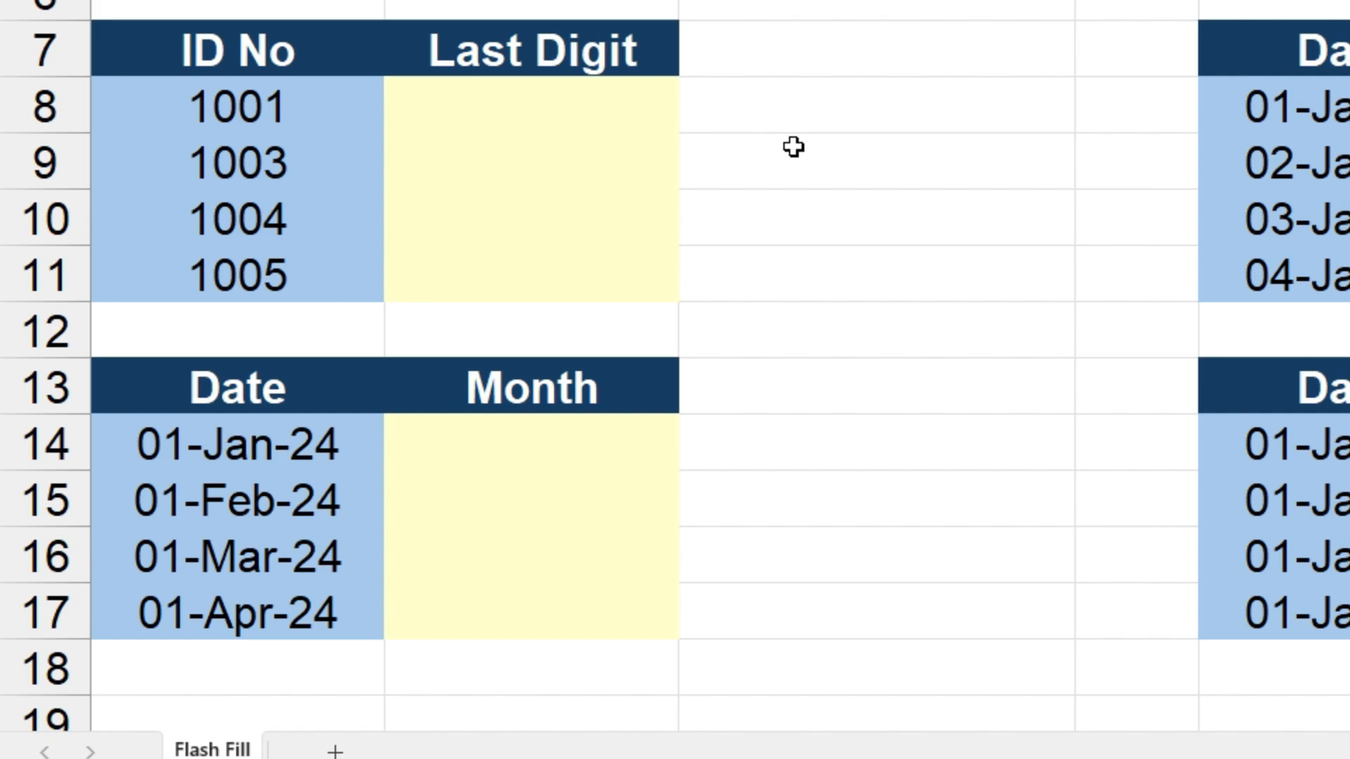
- Enter 1 in B8 as the last digit of the first ID number
click(586, 114)
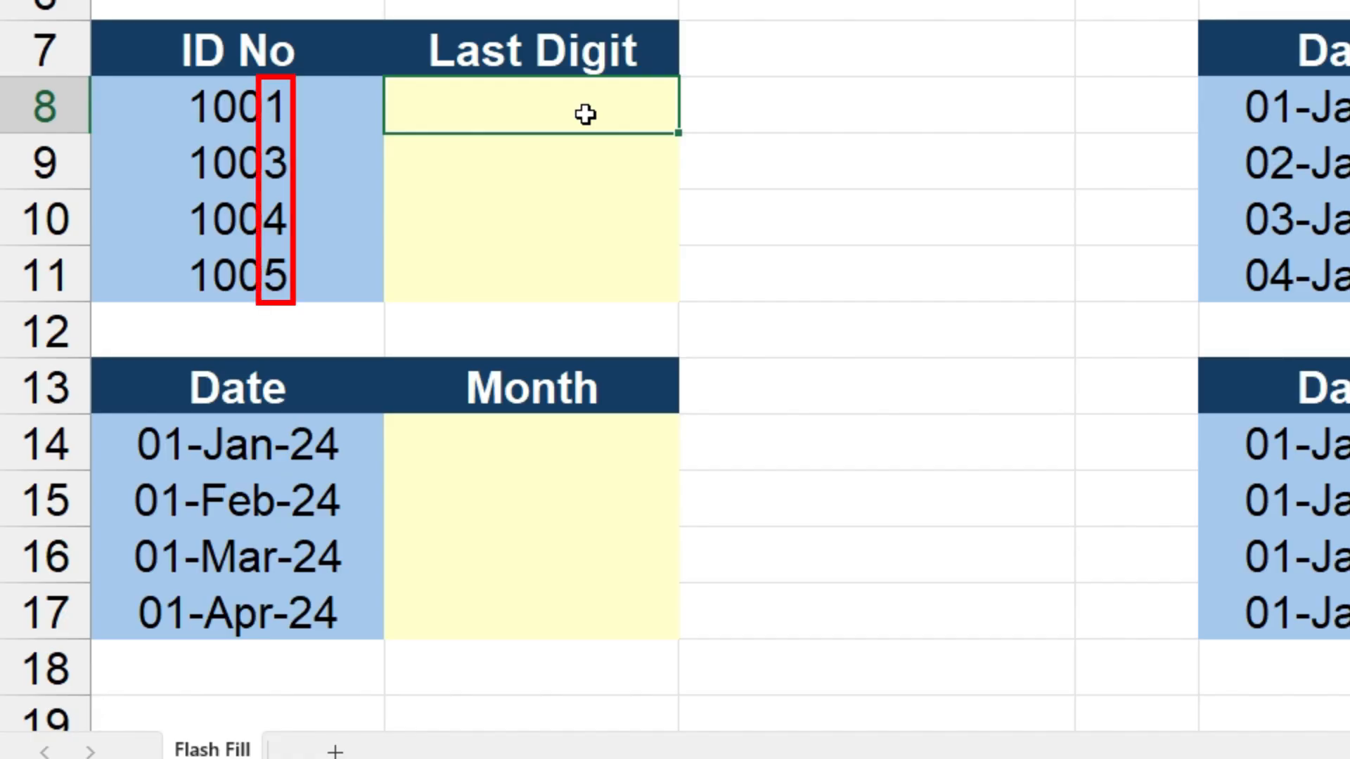
text(1)
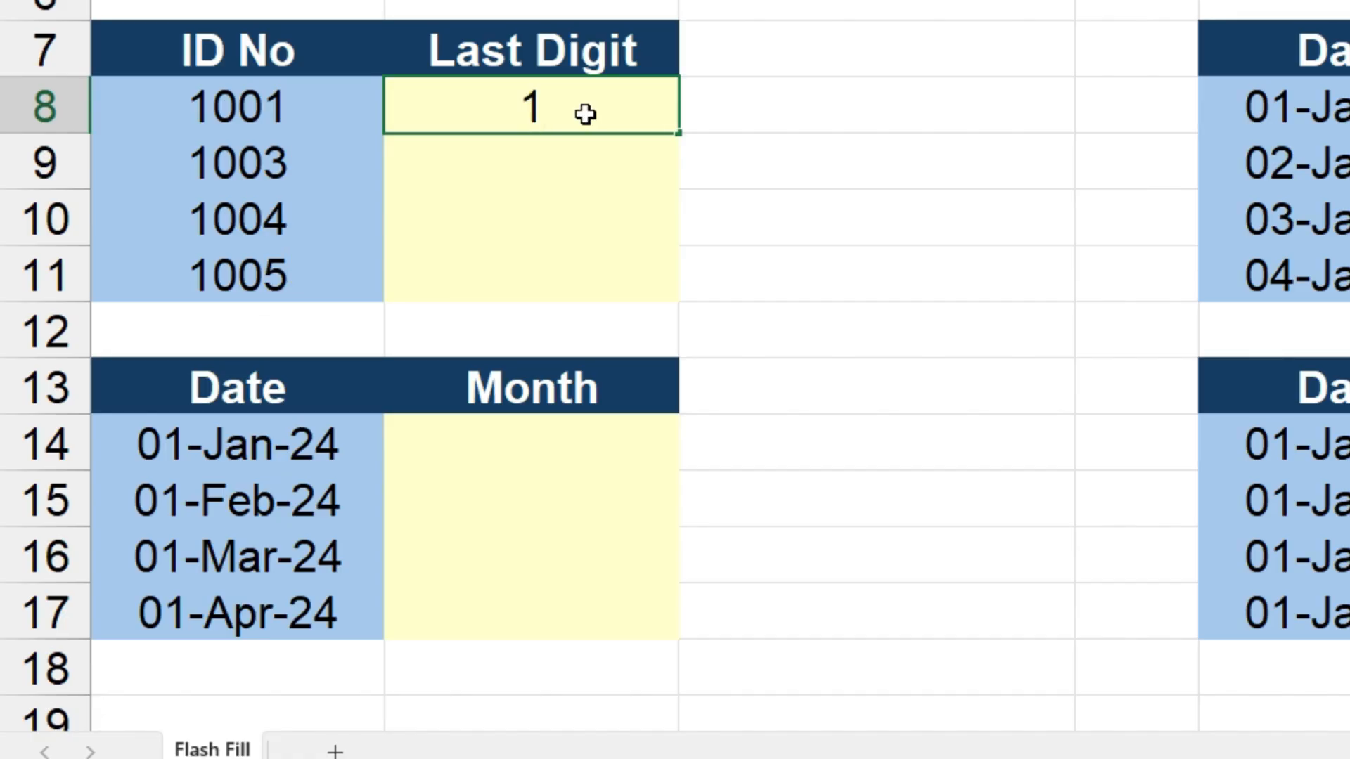
key(Return)
- Try to Flash Fill the Last Digit column from B8 down to B11, check it against the ID numbers, and undo the fill
click(586, 113)
drag(678, 132, 669, 293)
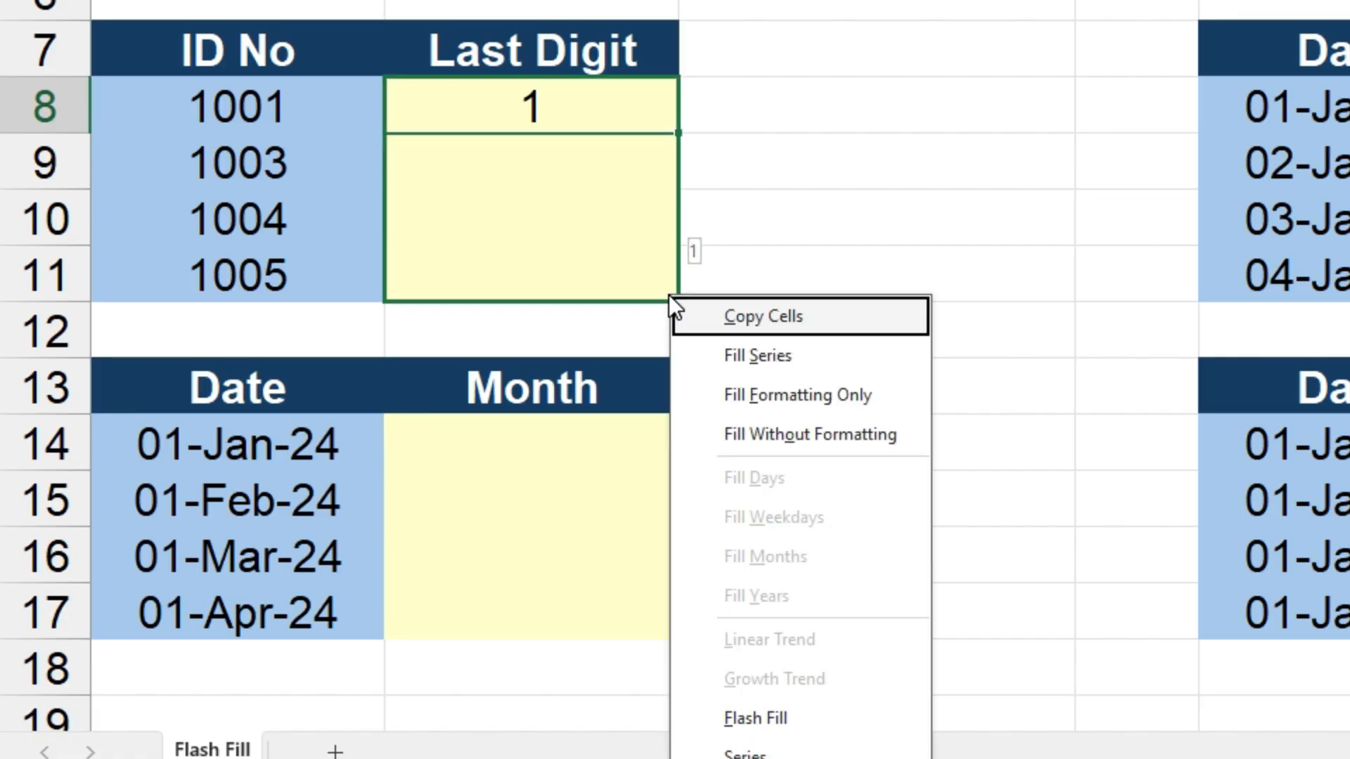
click(854, 710)
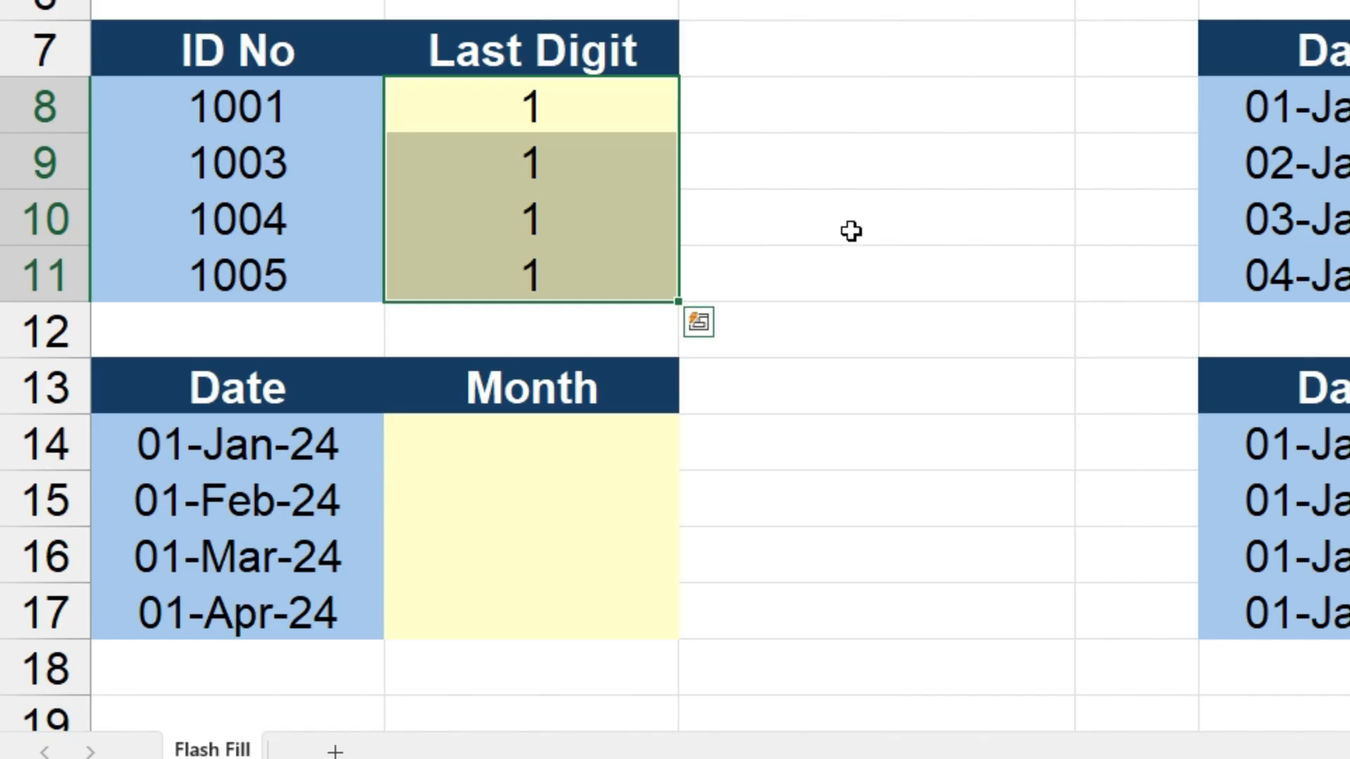
click(850, 130)
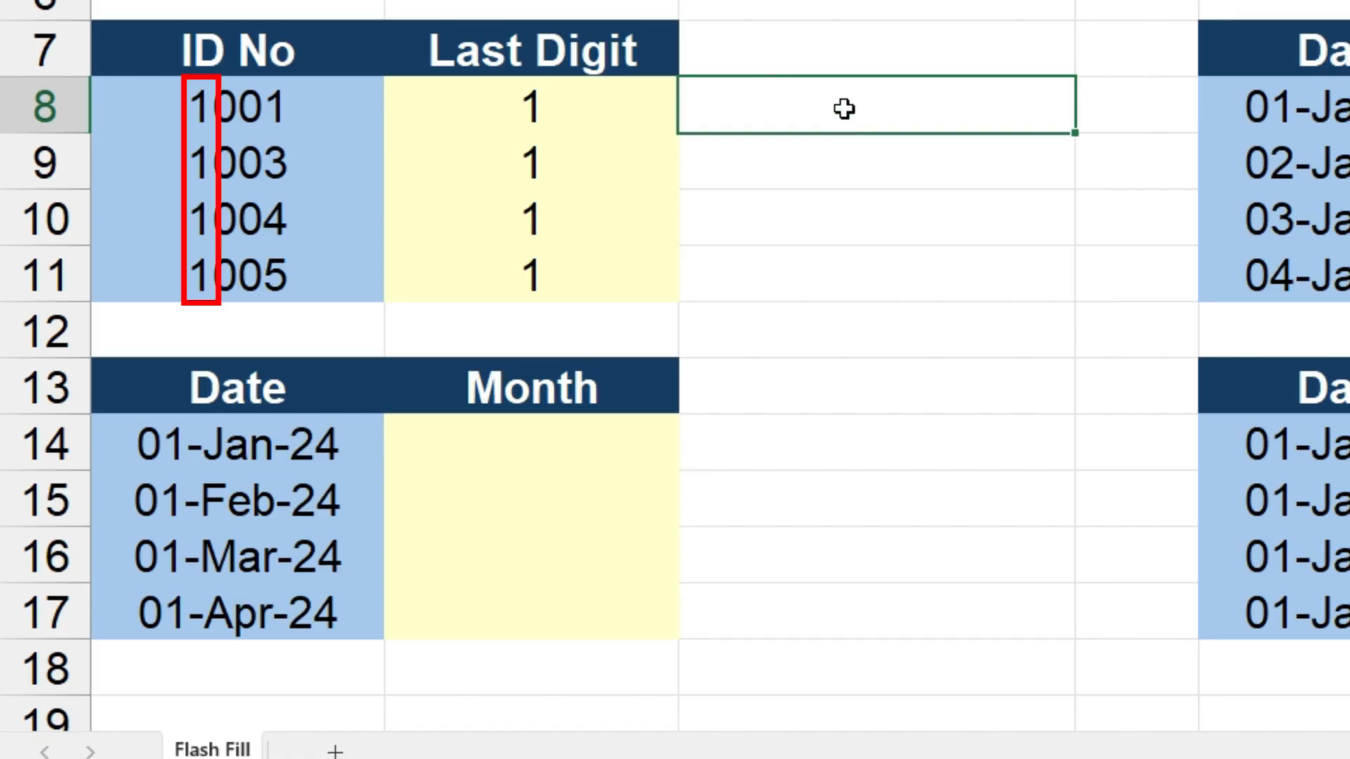
click(343, 164)
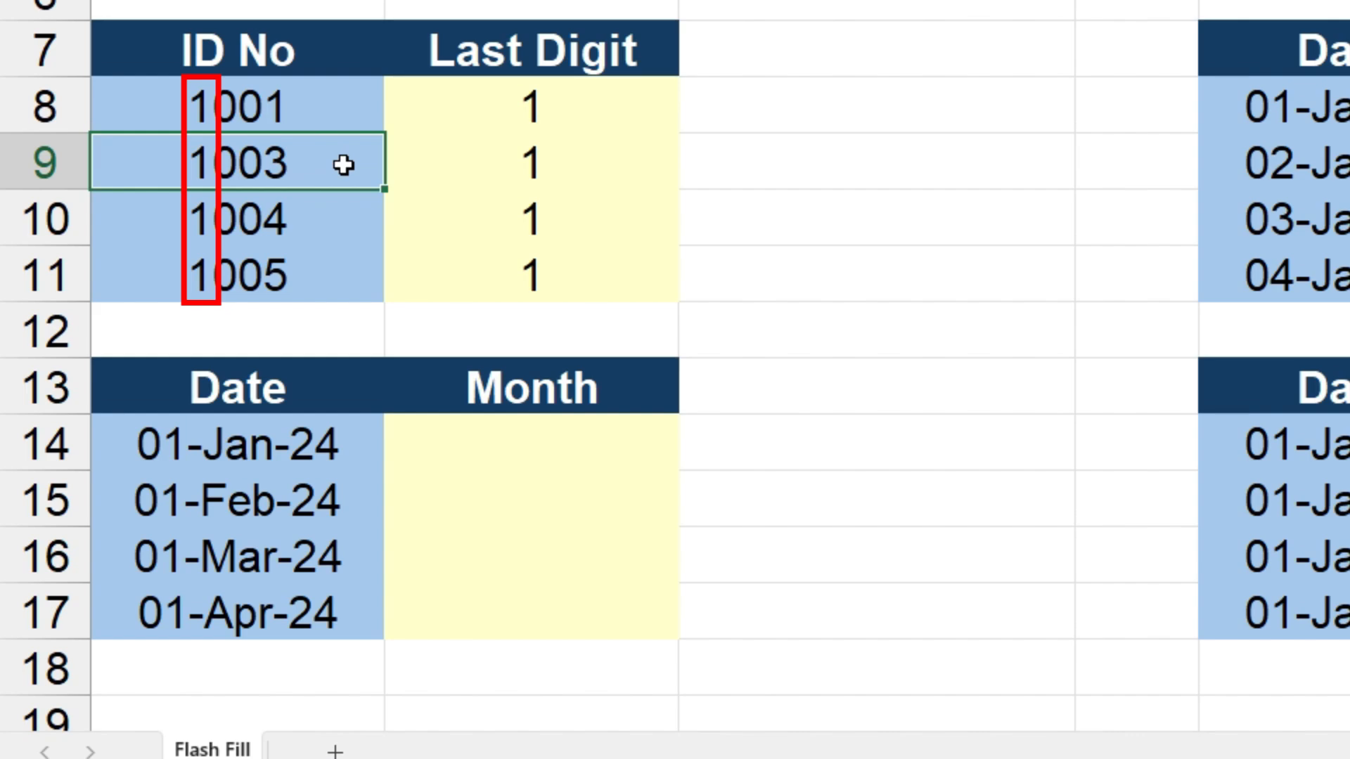
click(326, 222)
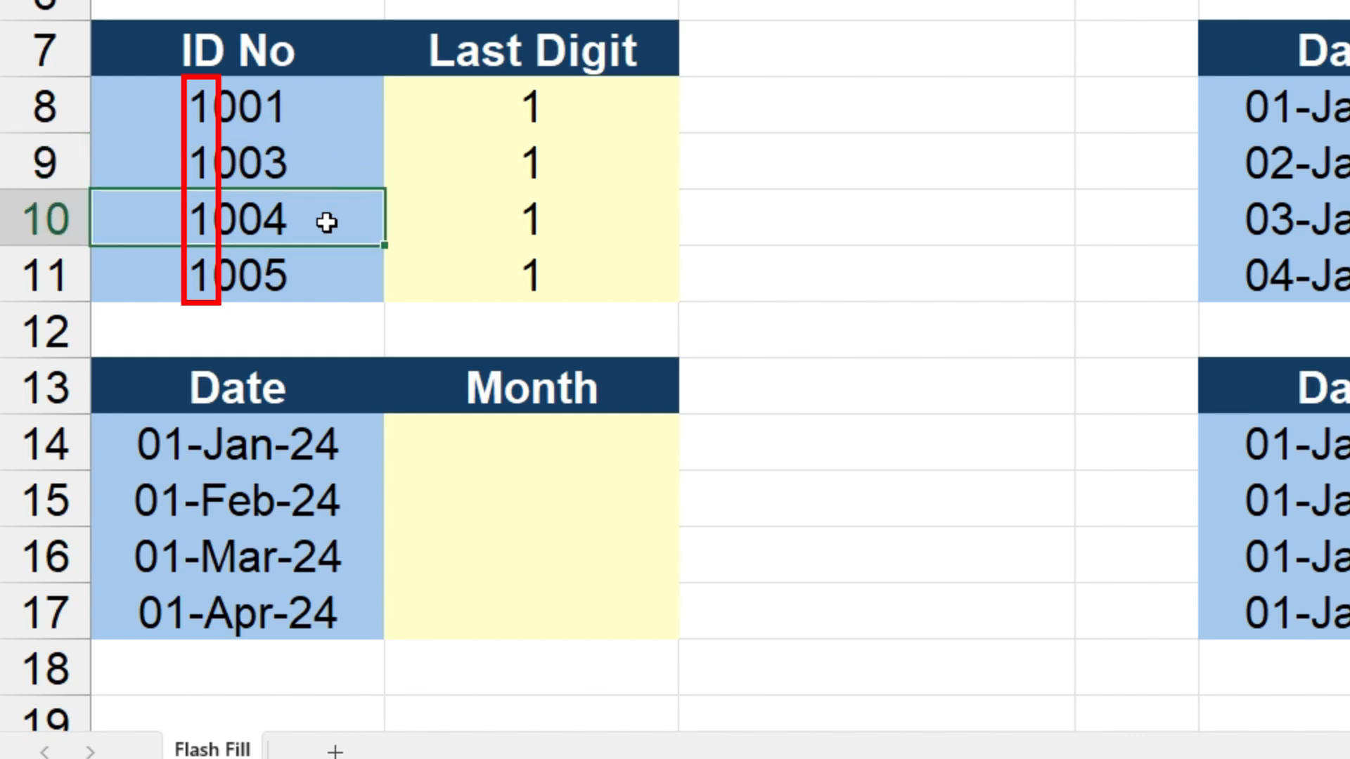
click(330, 265)
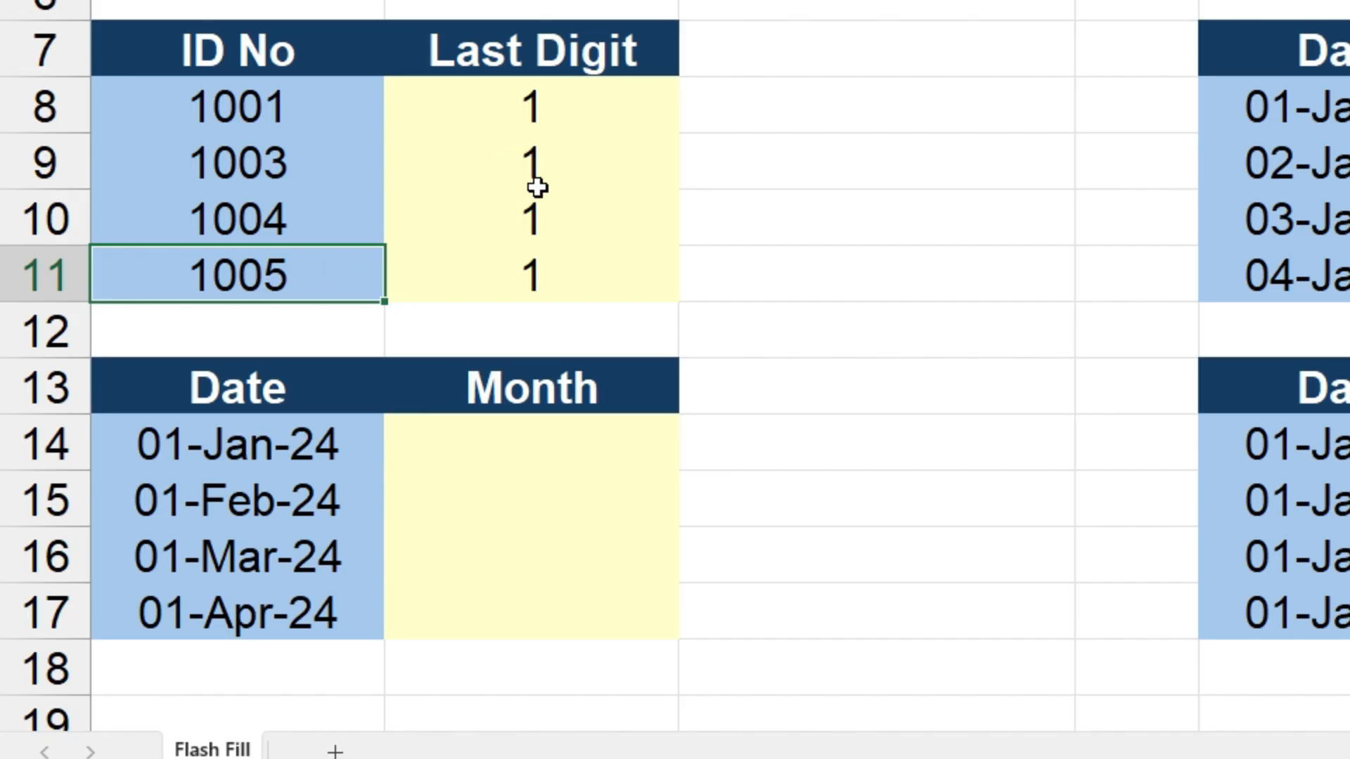
key(ctrl+z)
- Enter 3 in B9 as a second example and Flash Fill the Last Digit column from B8:B9 down to B11
click(619, 161)
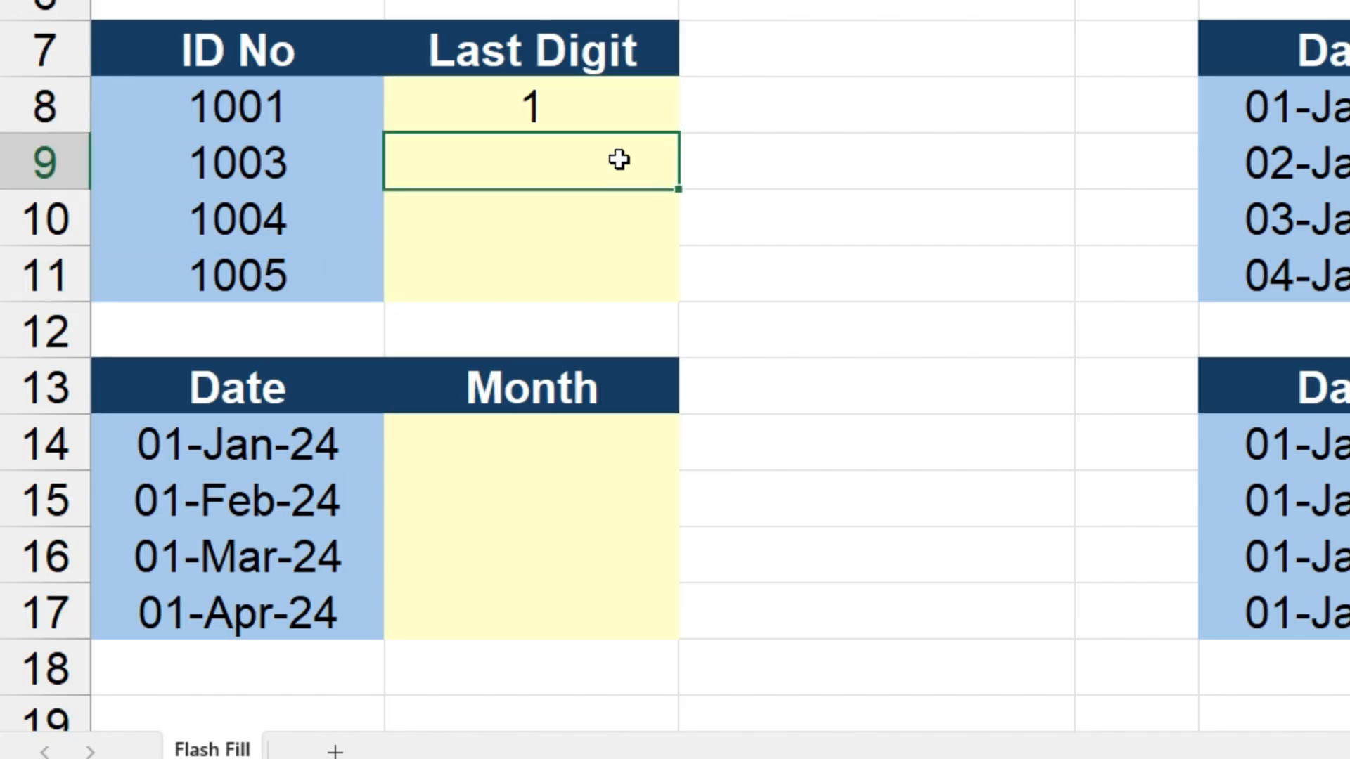
text(3)
key(Return)
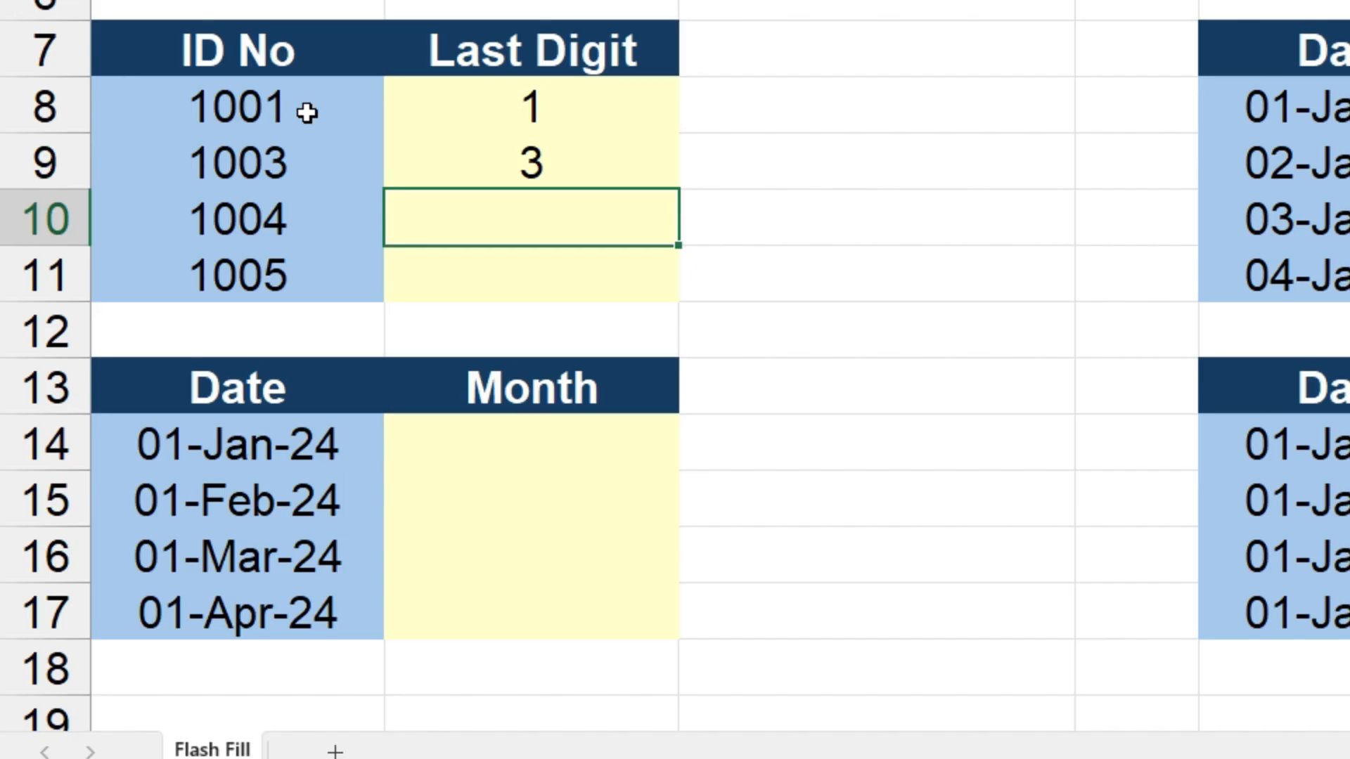
click(640, 127)
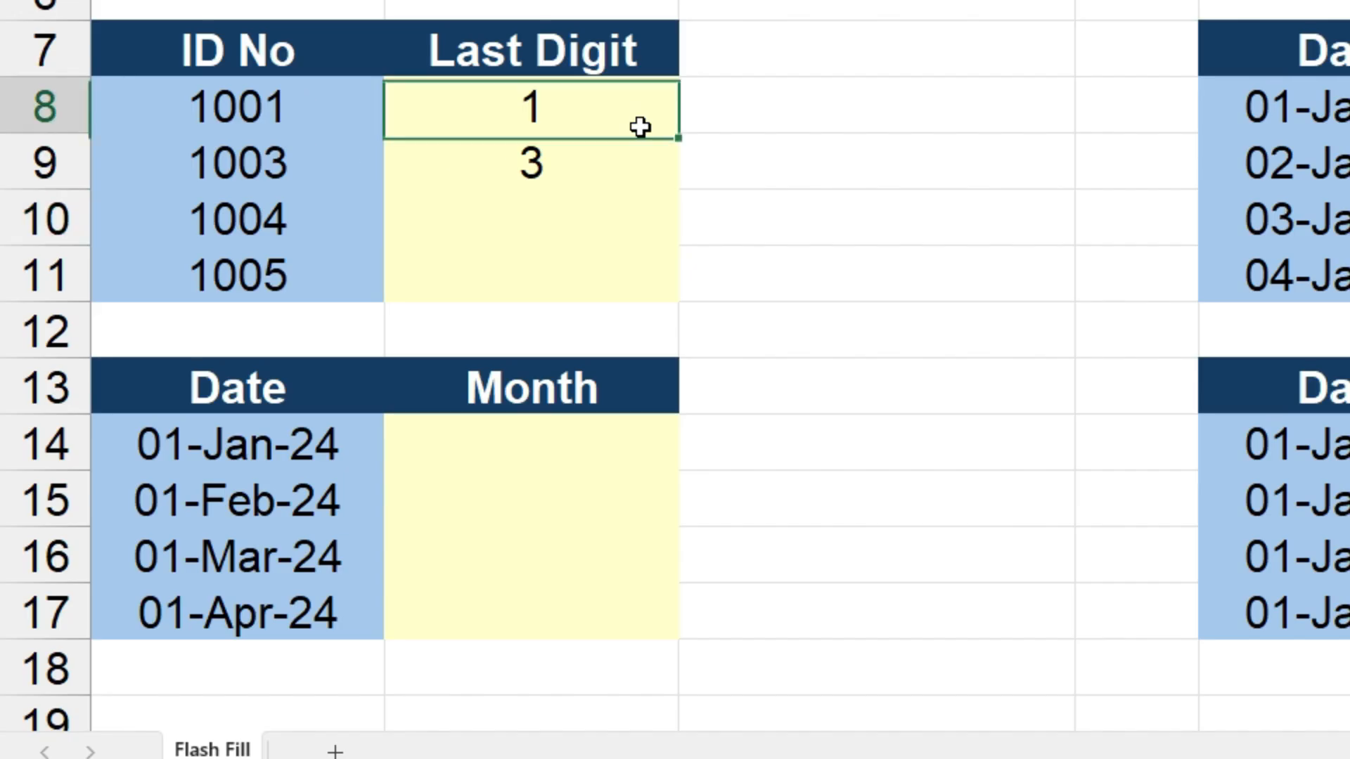
drag(640, 126, 630, 172)
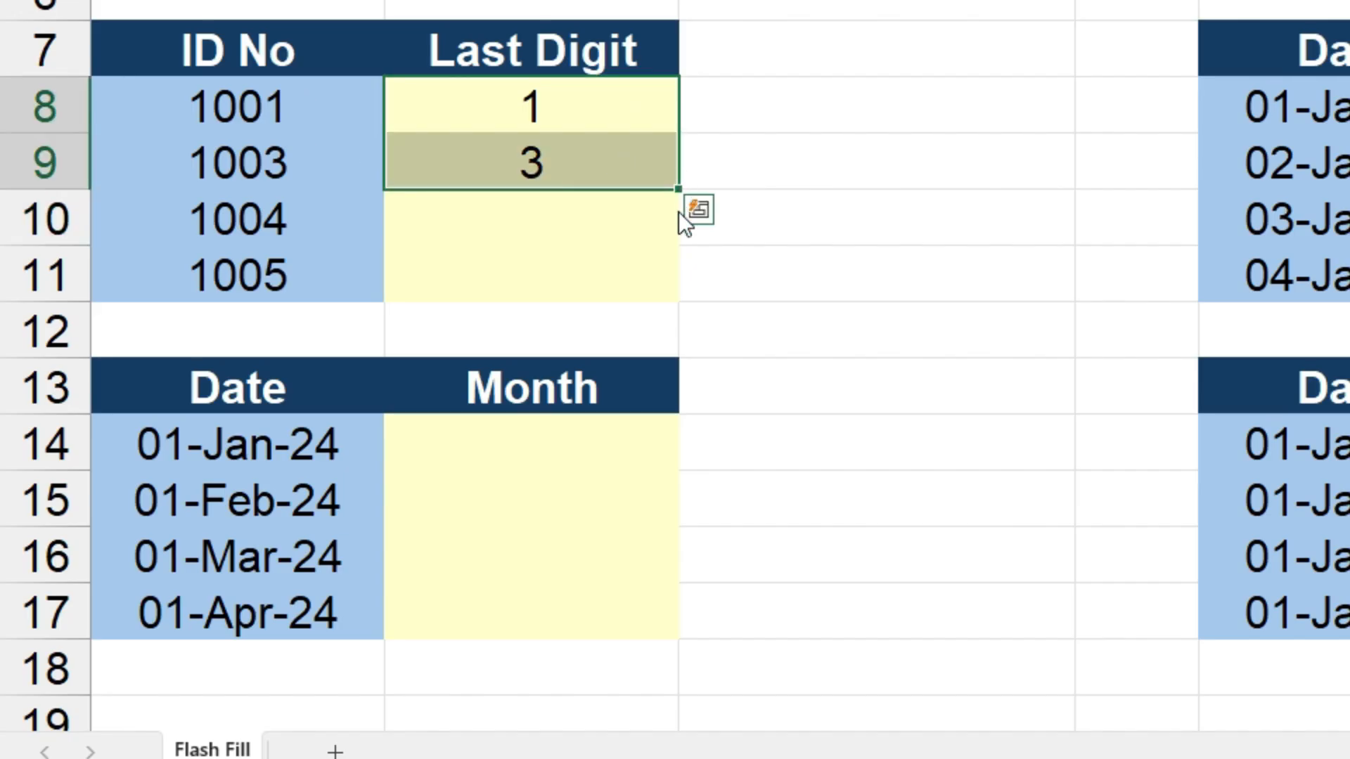
drag(679, 213, 676, 297)
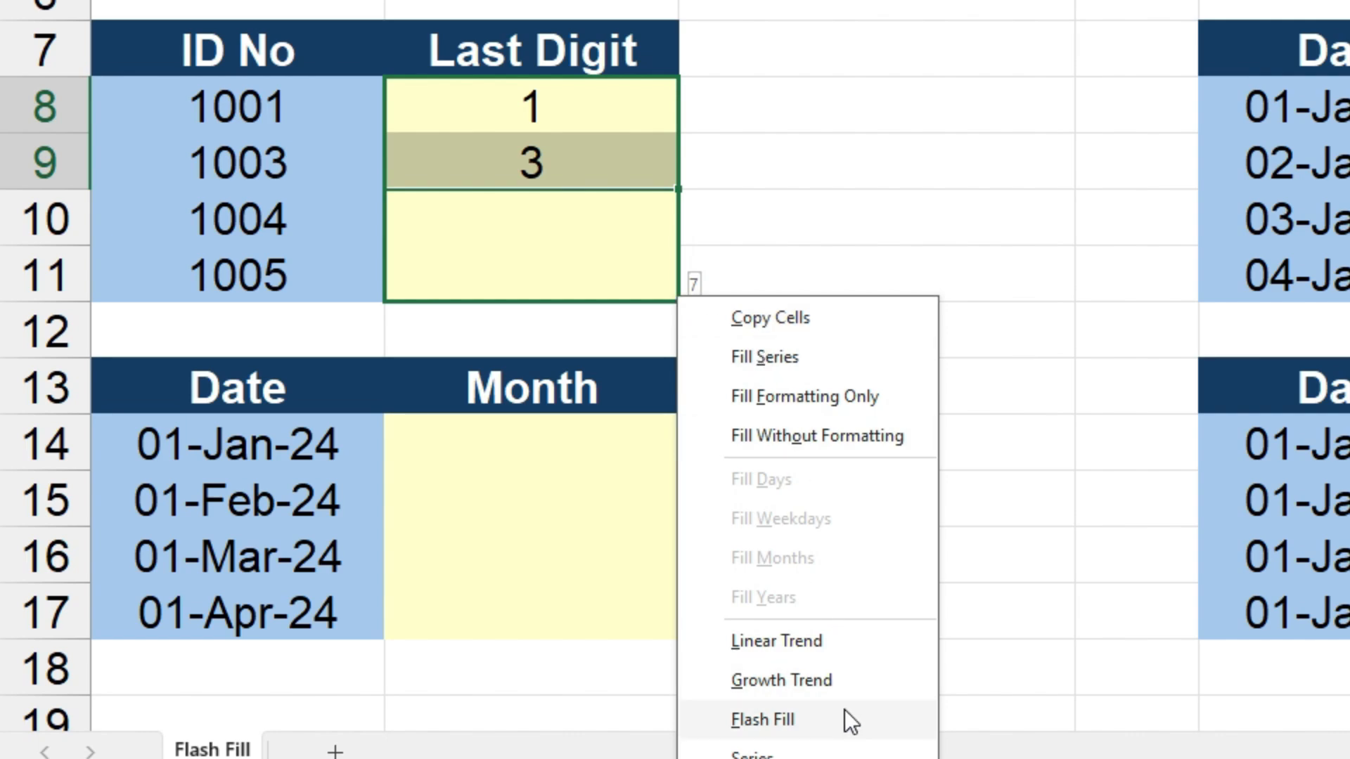
click(763, 719)
click(979, 166)
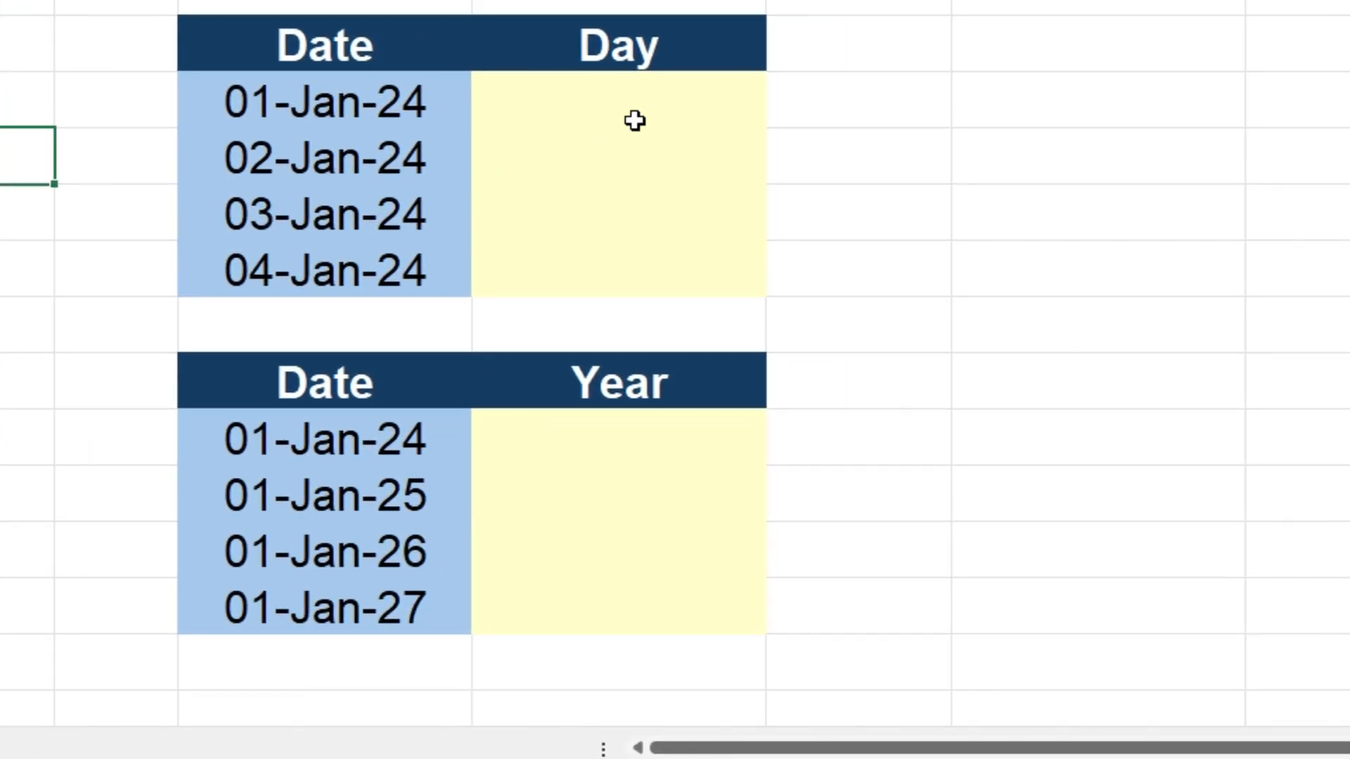
- Enter 1 in F8 as the first day and Flash Fill the Day column down to F11
click(645, 101)
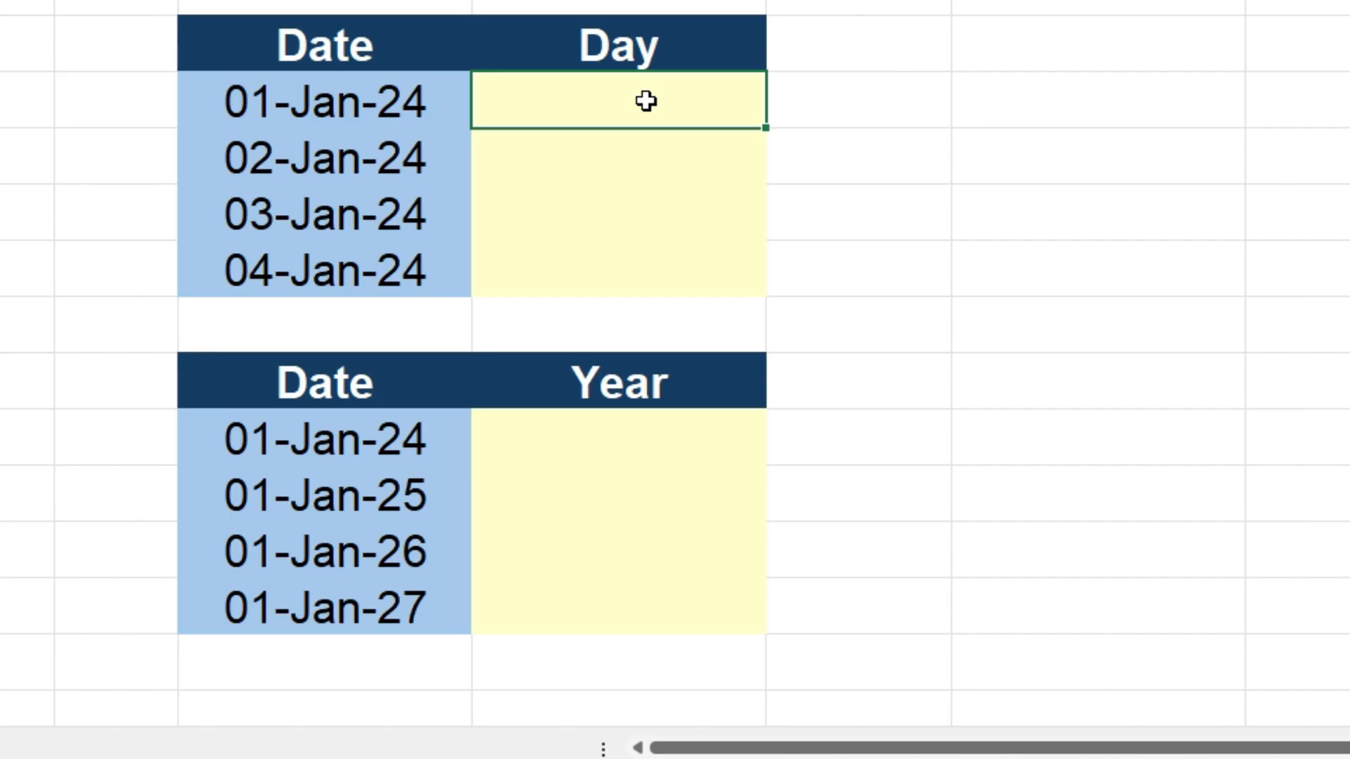
text(1)
key(Return)
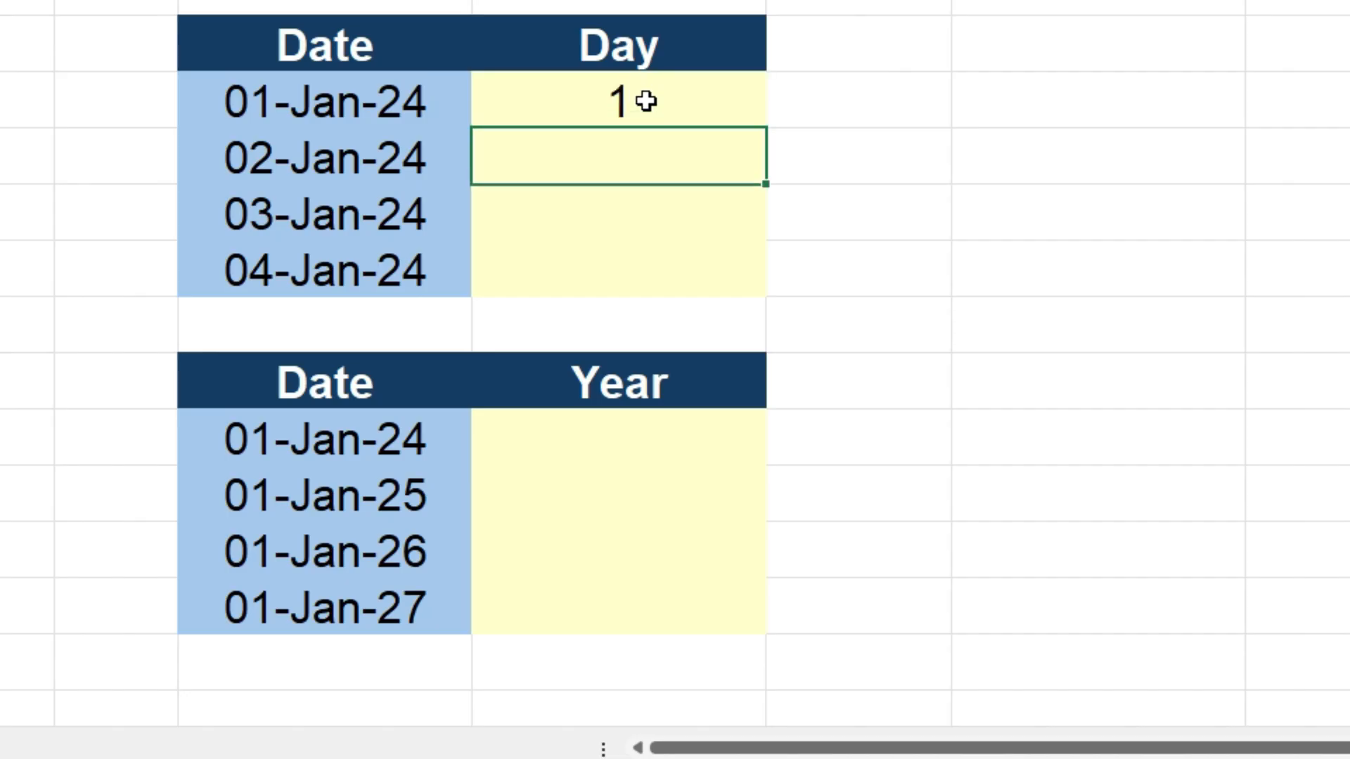
click(646, 101)
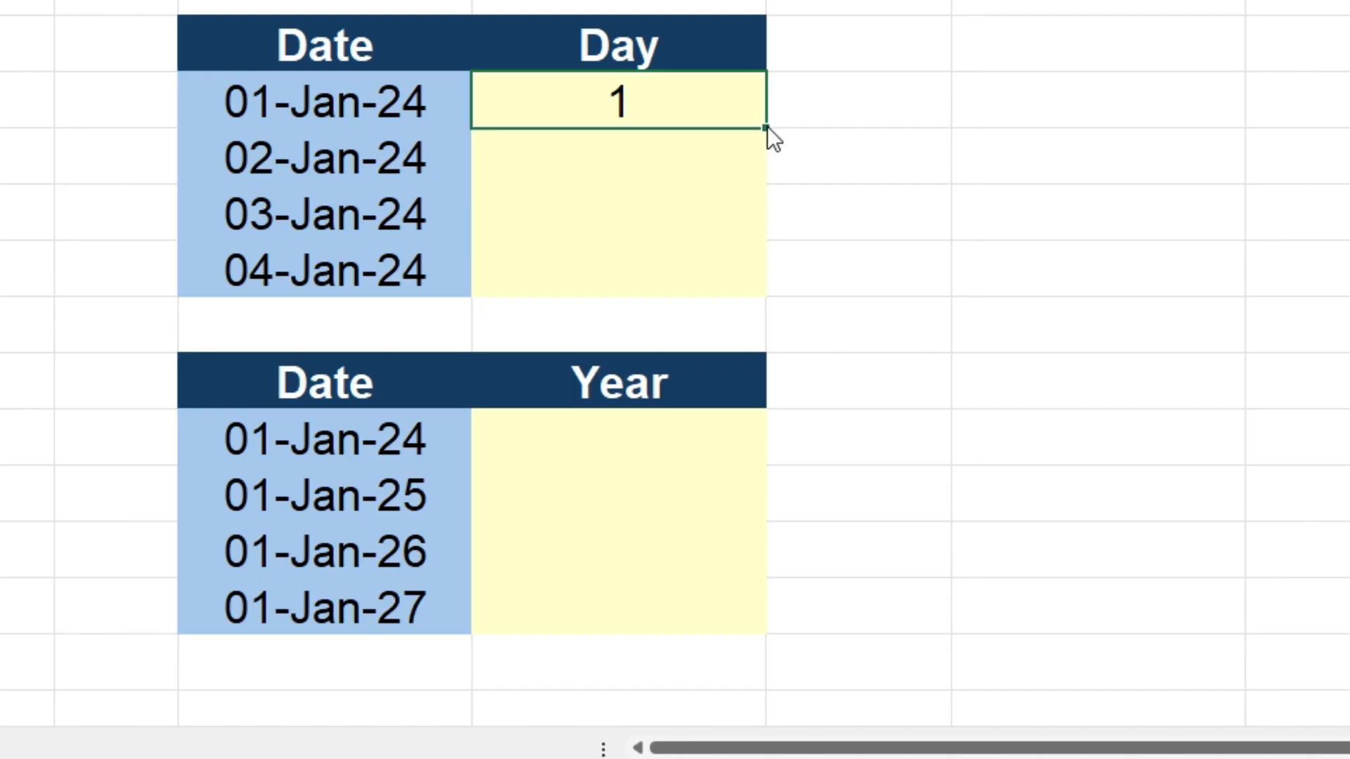
drag(767, 128, 774, 294)
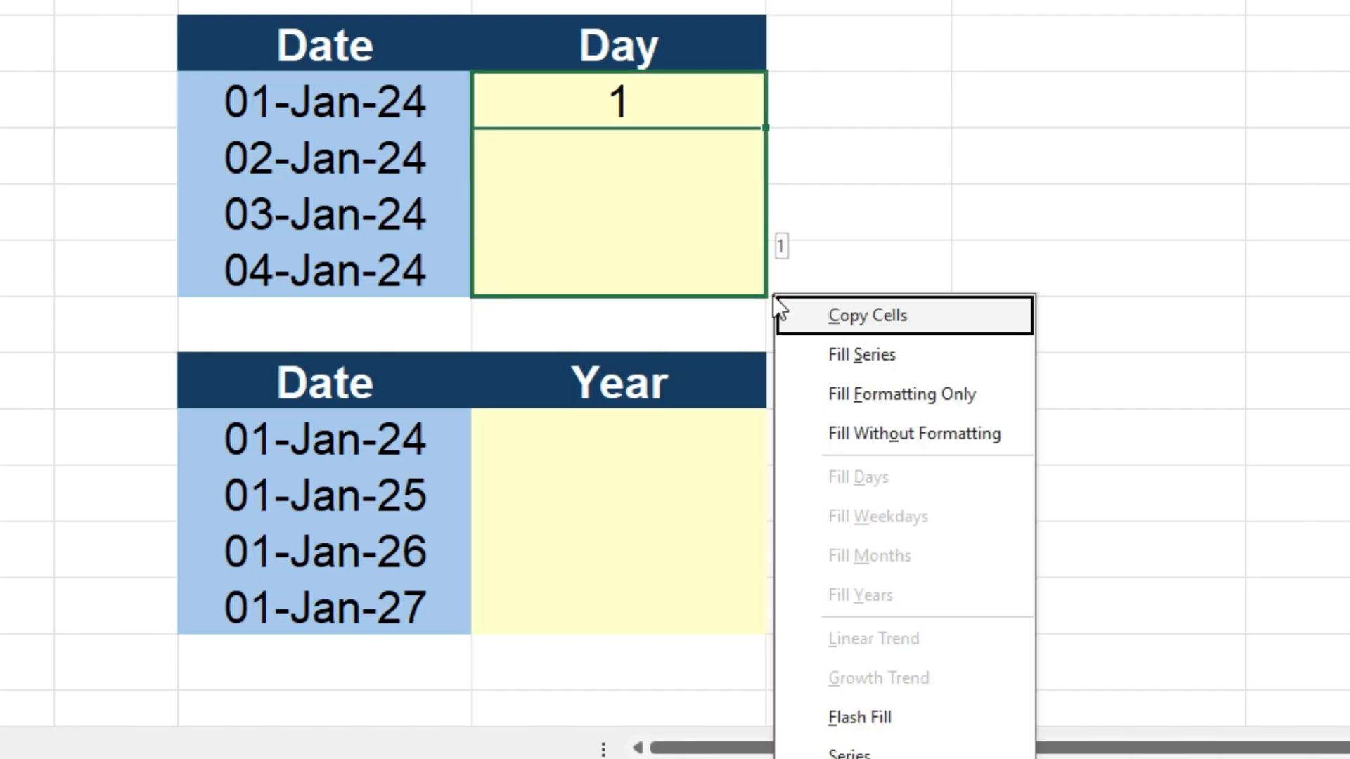
click(880, 719)
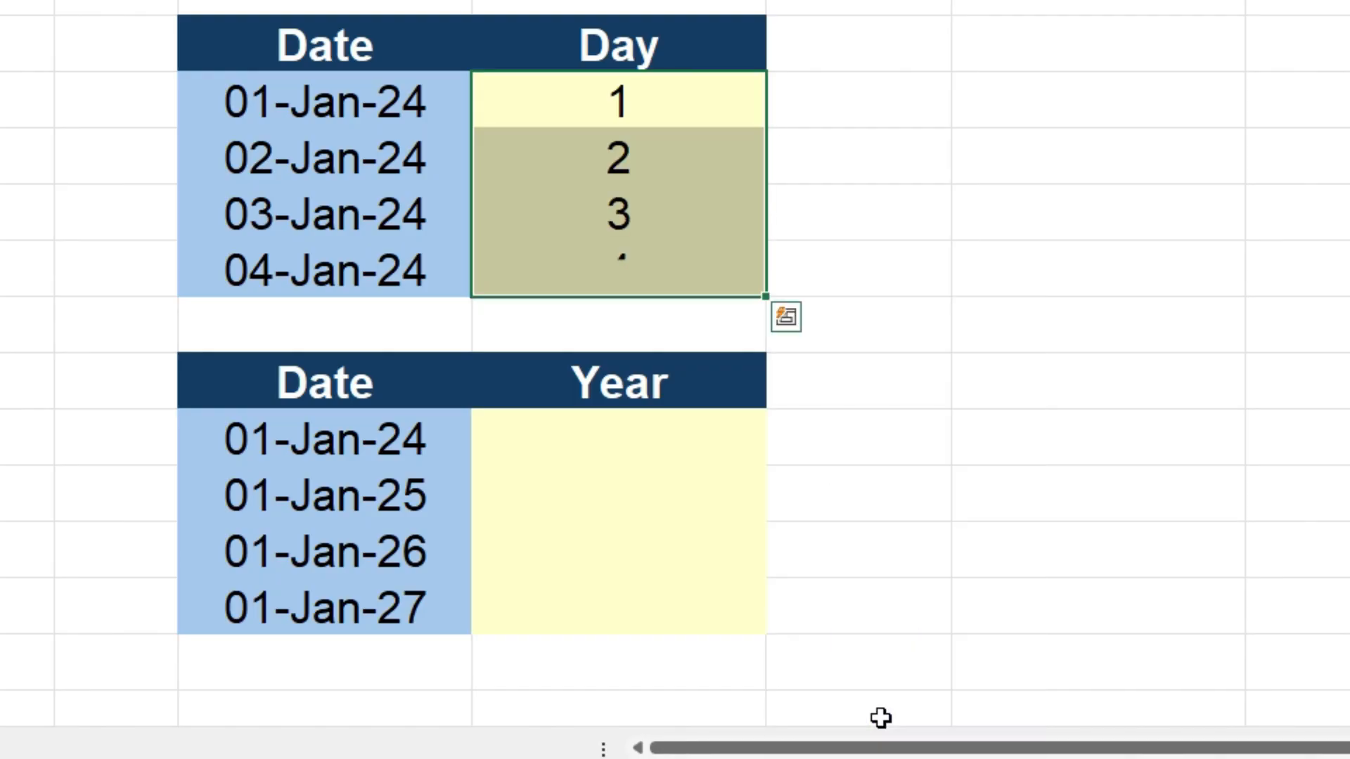
click(919, 169)
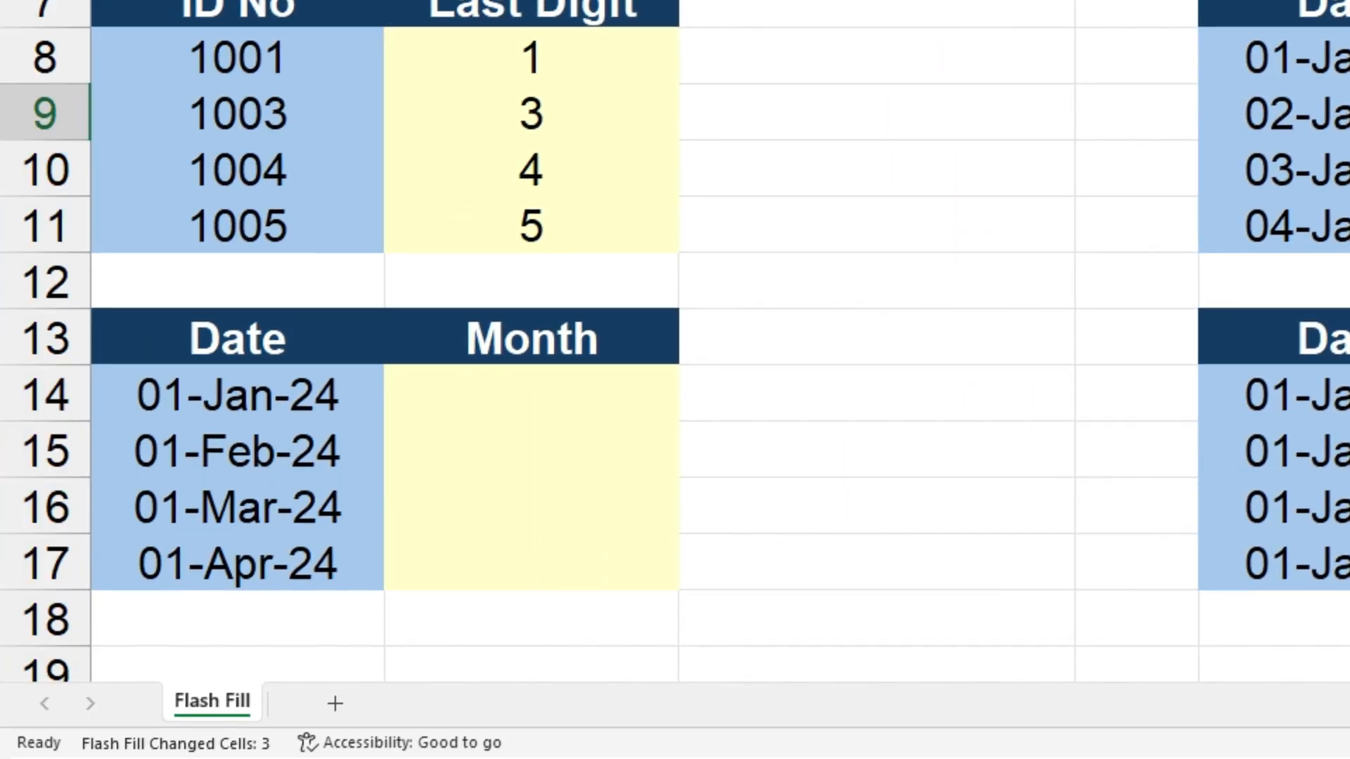
- Enter Jan in B14 and Flash Fill the Month column down to B17
click(520, 413)
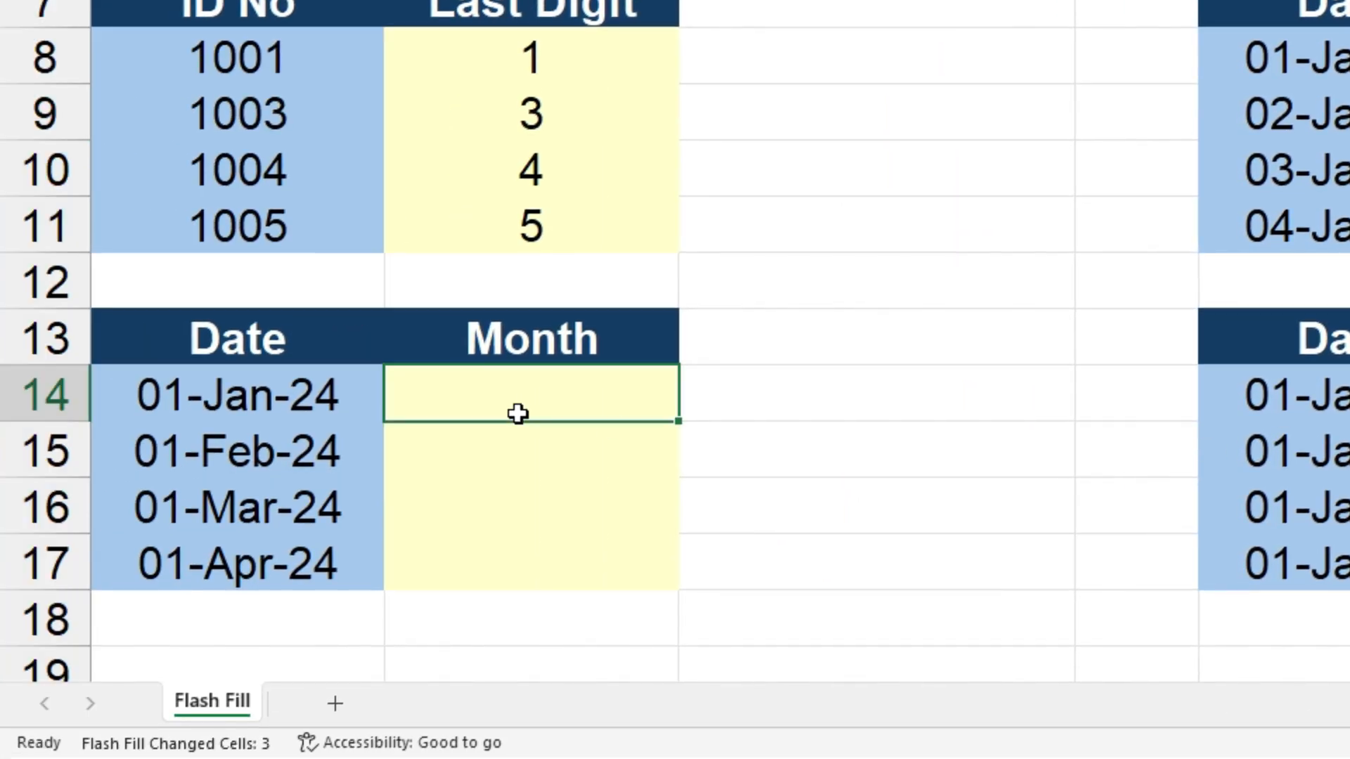
text(Jan)
key(Return)
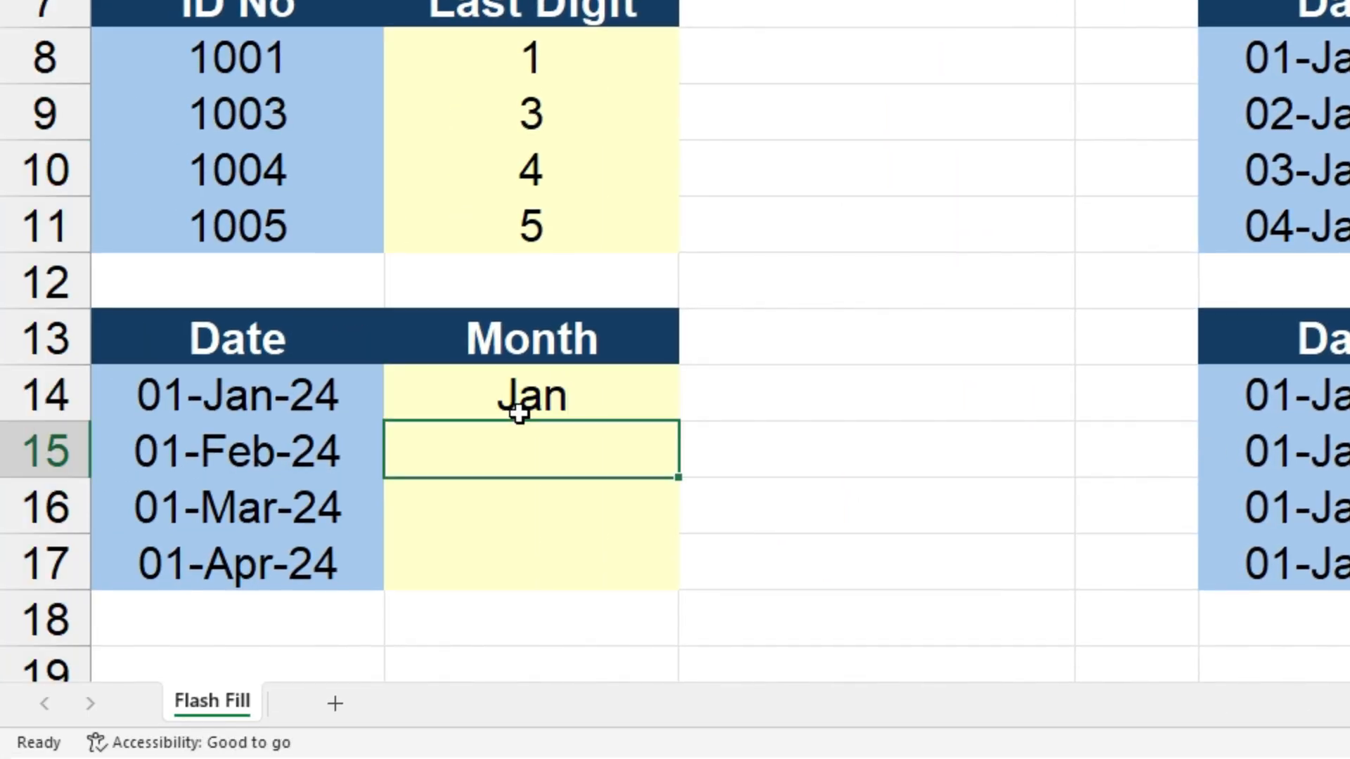
click(541, 398)
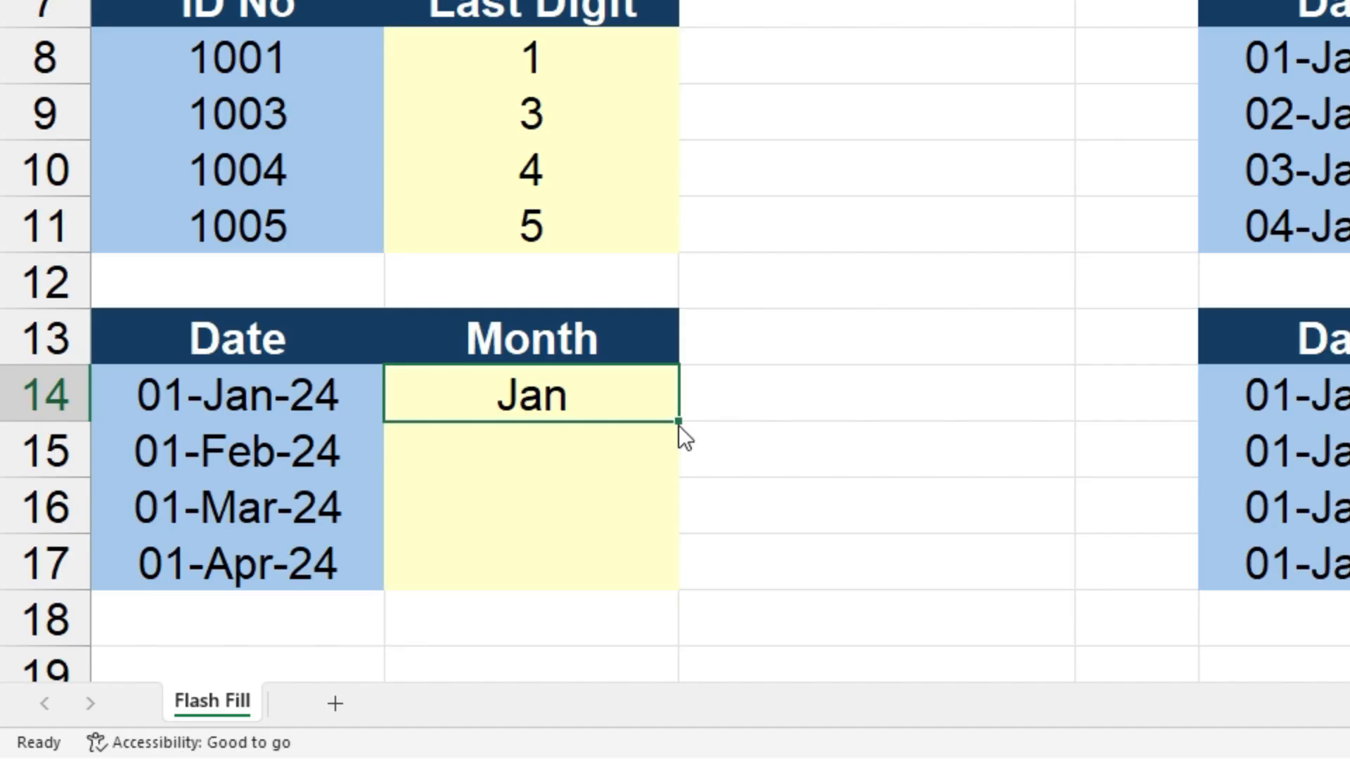
drag(678, 422, 669, 587)
click(741, 530)
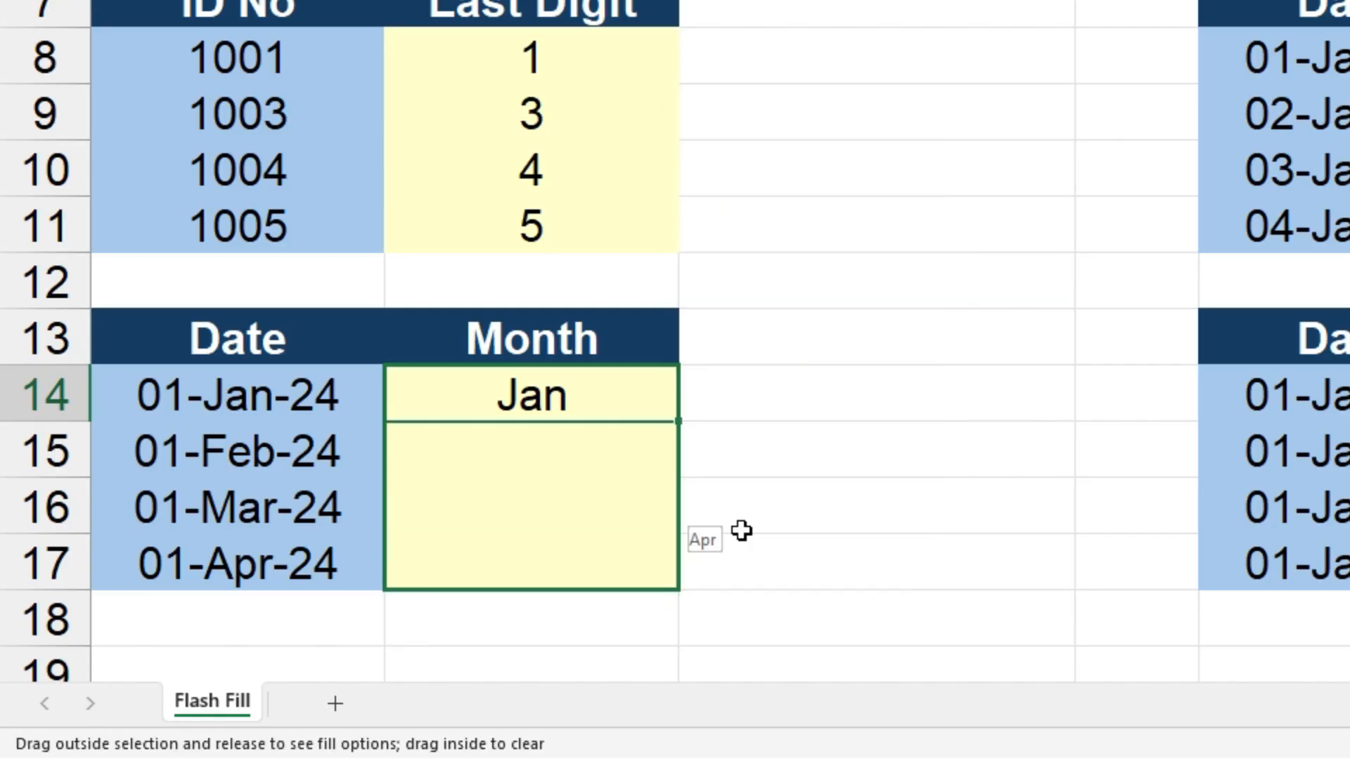
click(883, 468)
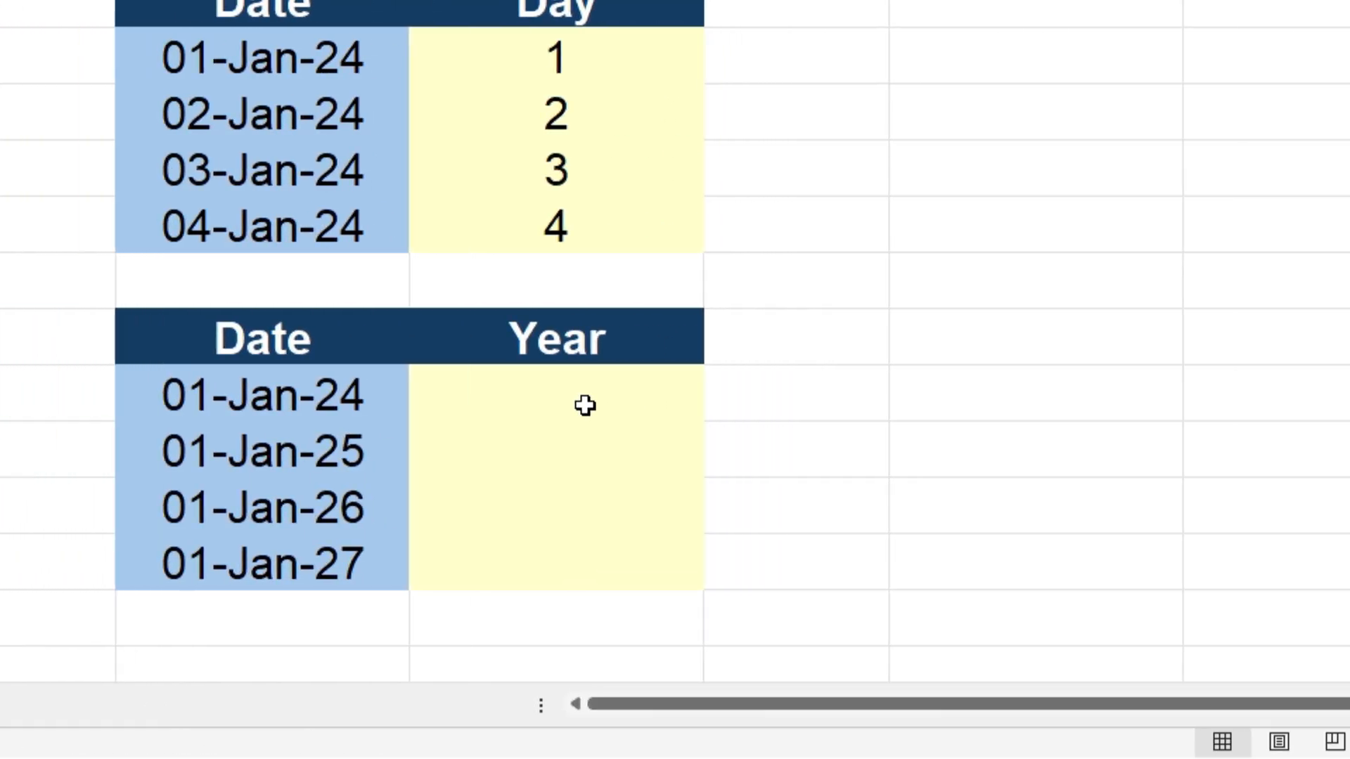
- Enter 2024 in F14 and Flash Fill the Year column down to F17
click(584, 405)
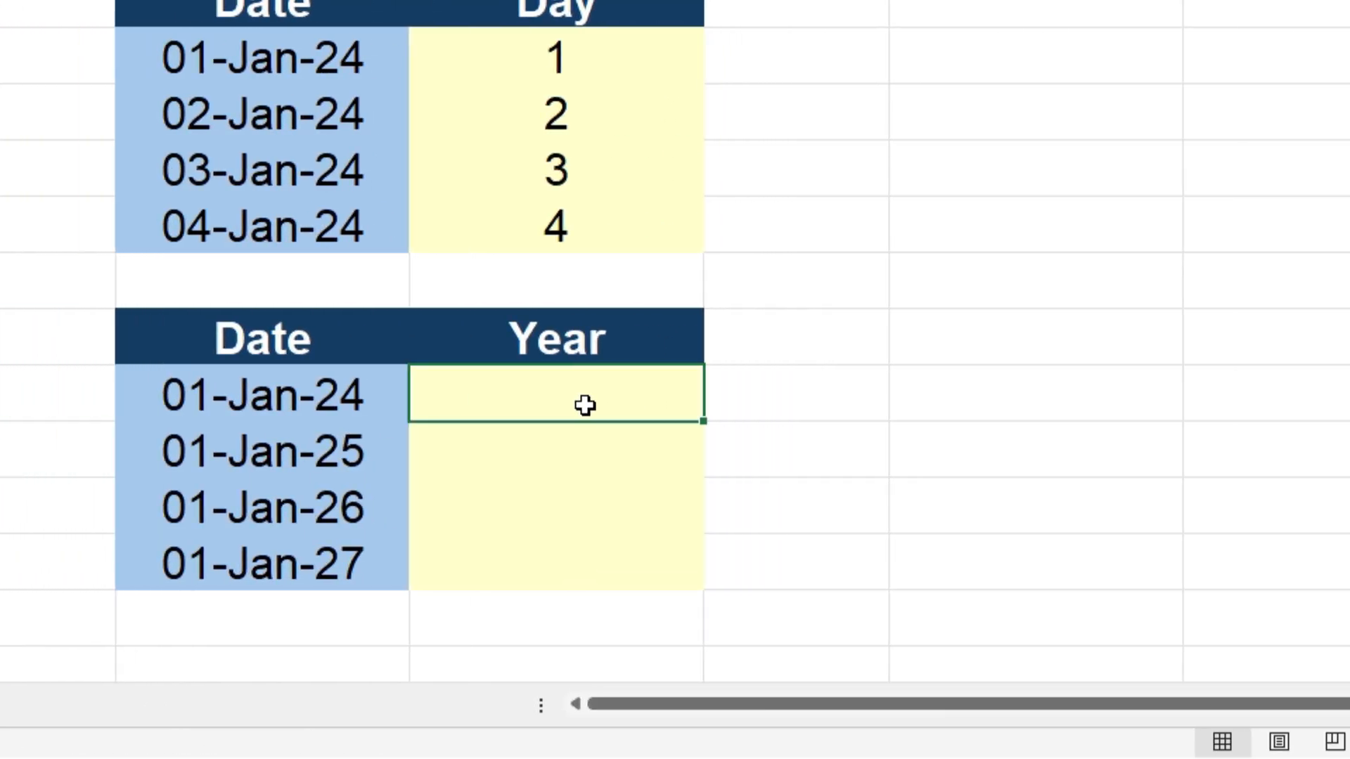
text(2024)
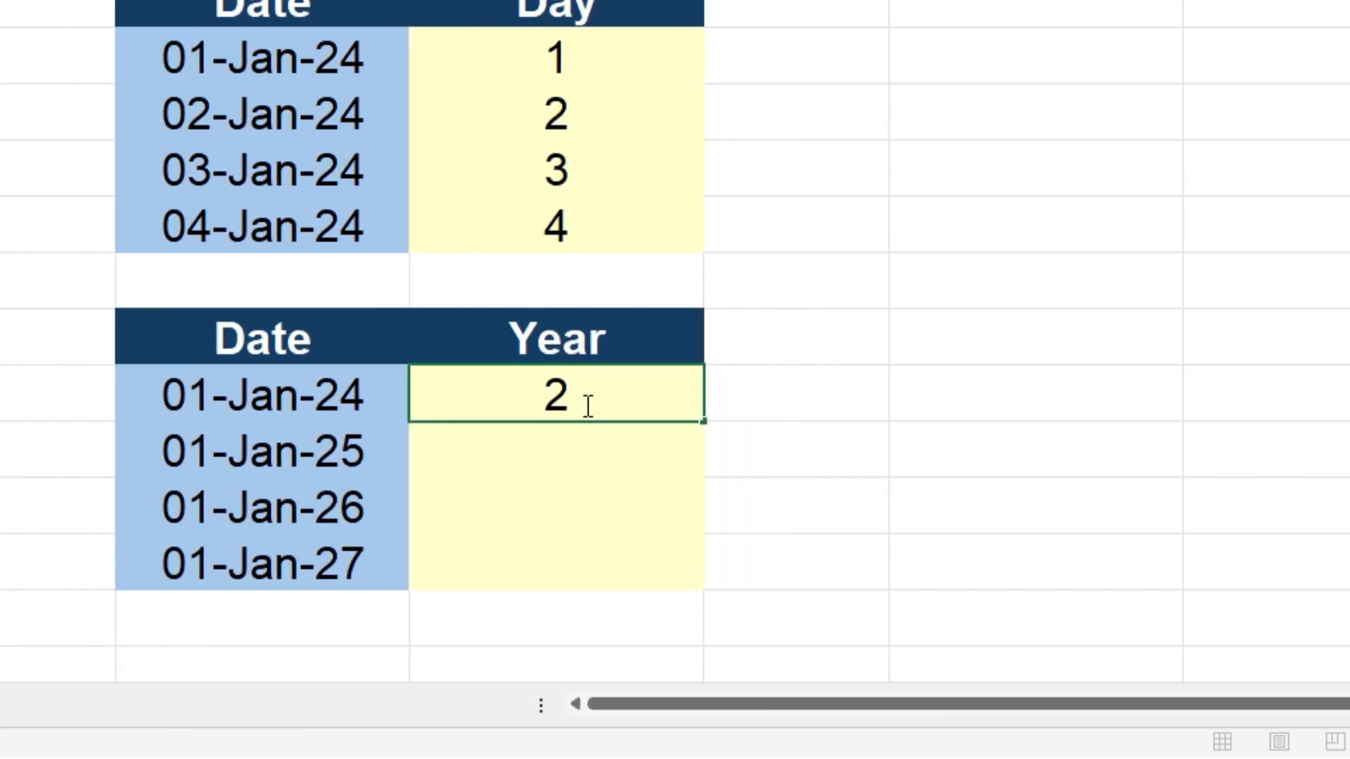
key(Return)
click(591, 396)
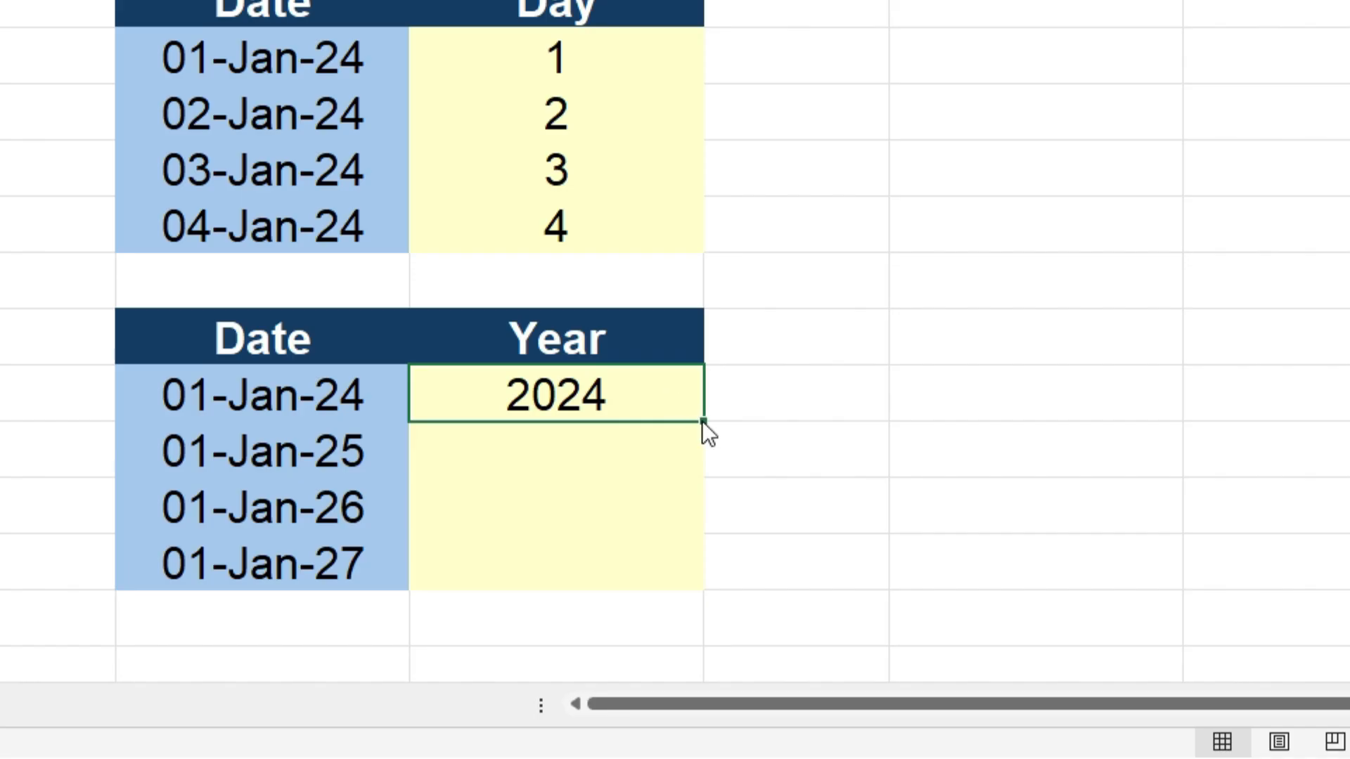
drag(702, 420, 714, 585)
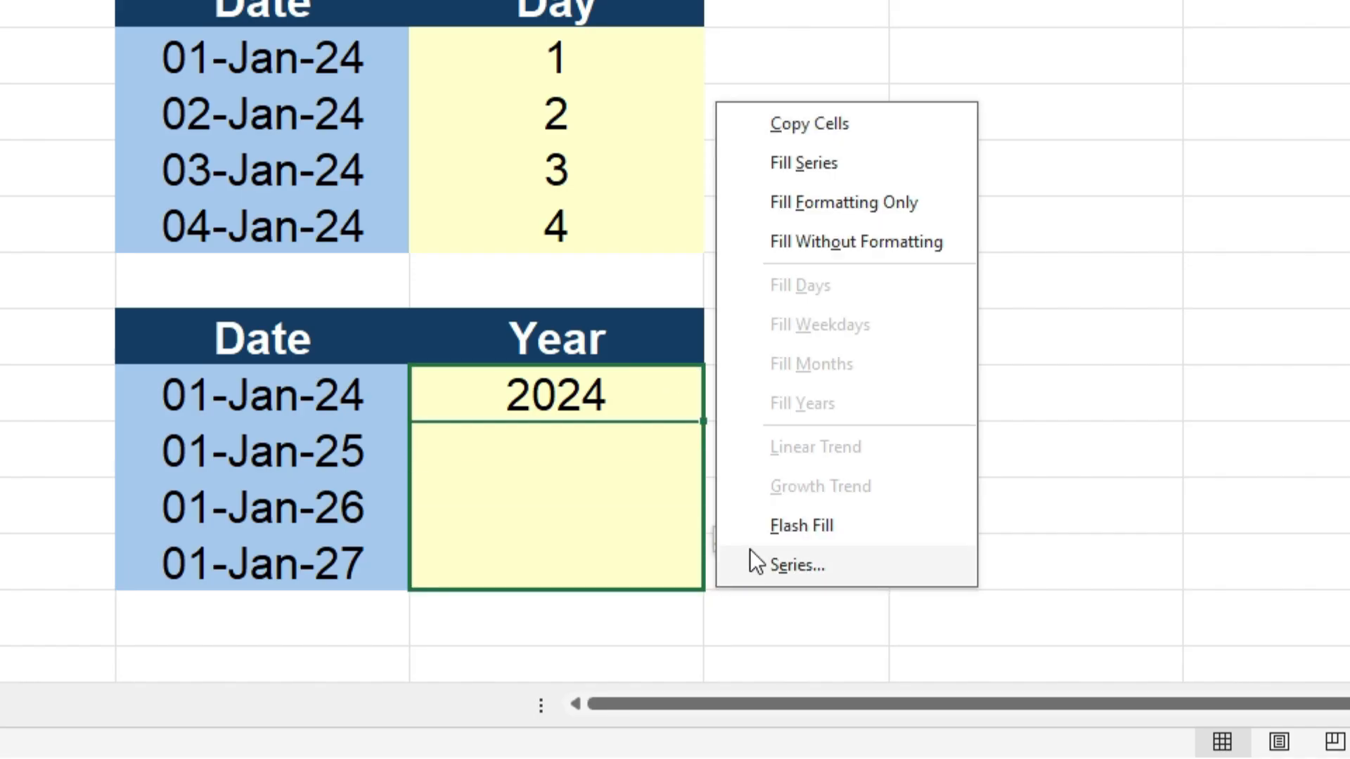
click(774, 528)
click(1038, 448)
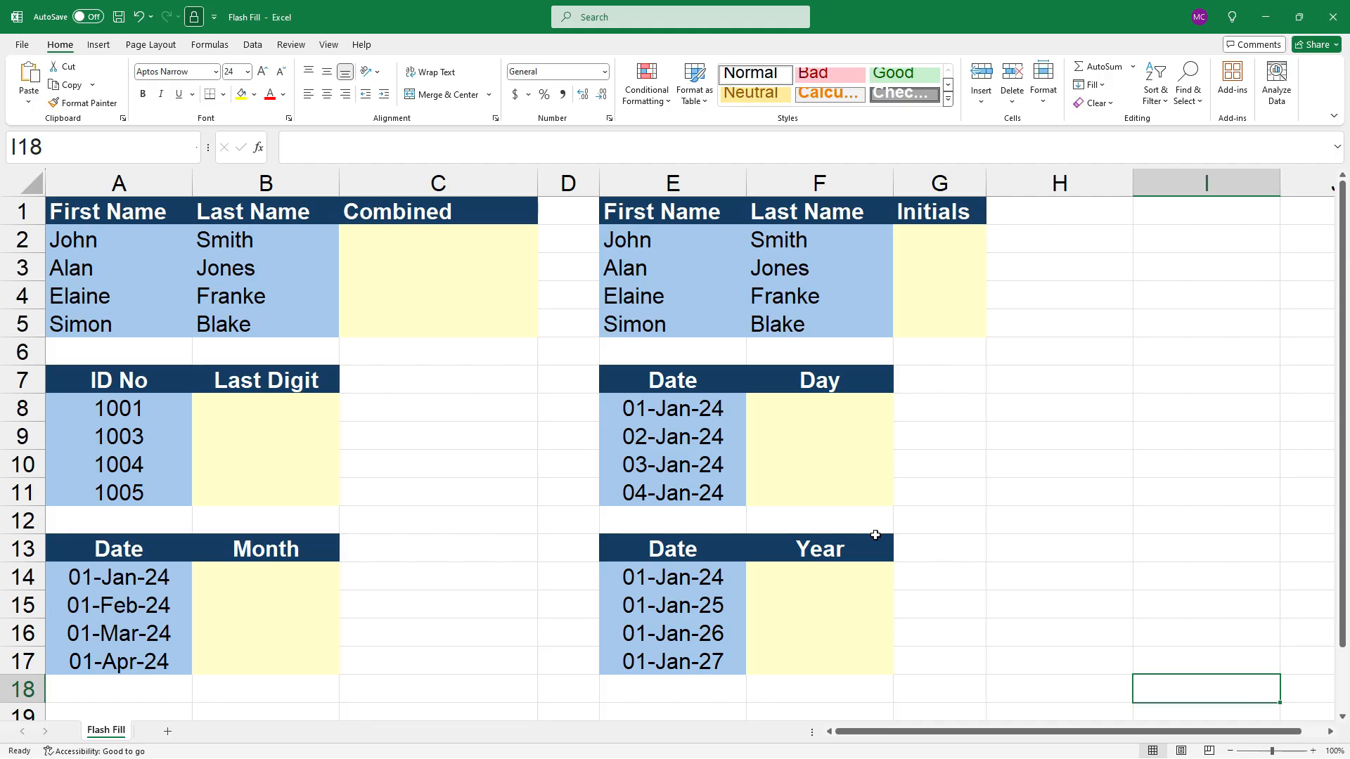
- On the cleared sheet, enter the first person's full name in C2 and Flash Fill the Combined column from C3
click(456, 240)
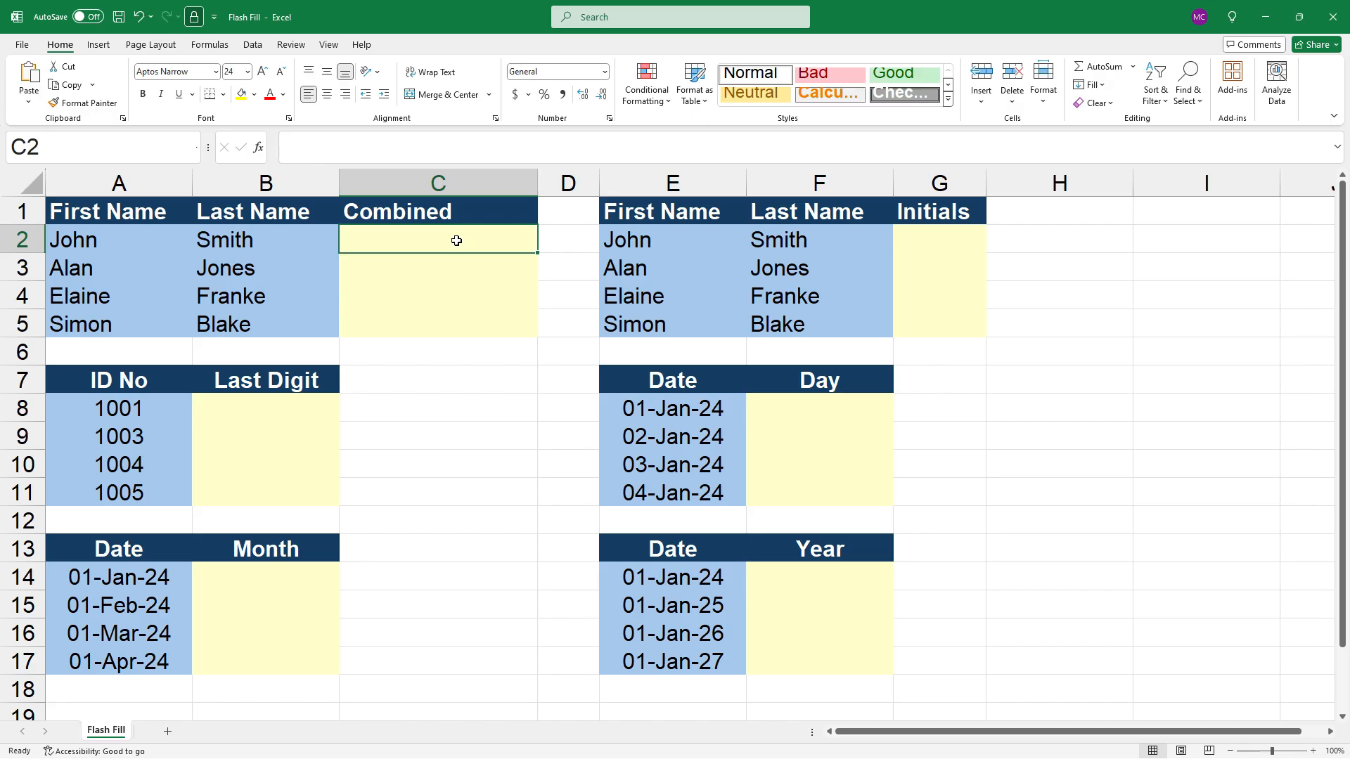
text(John Smith)
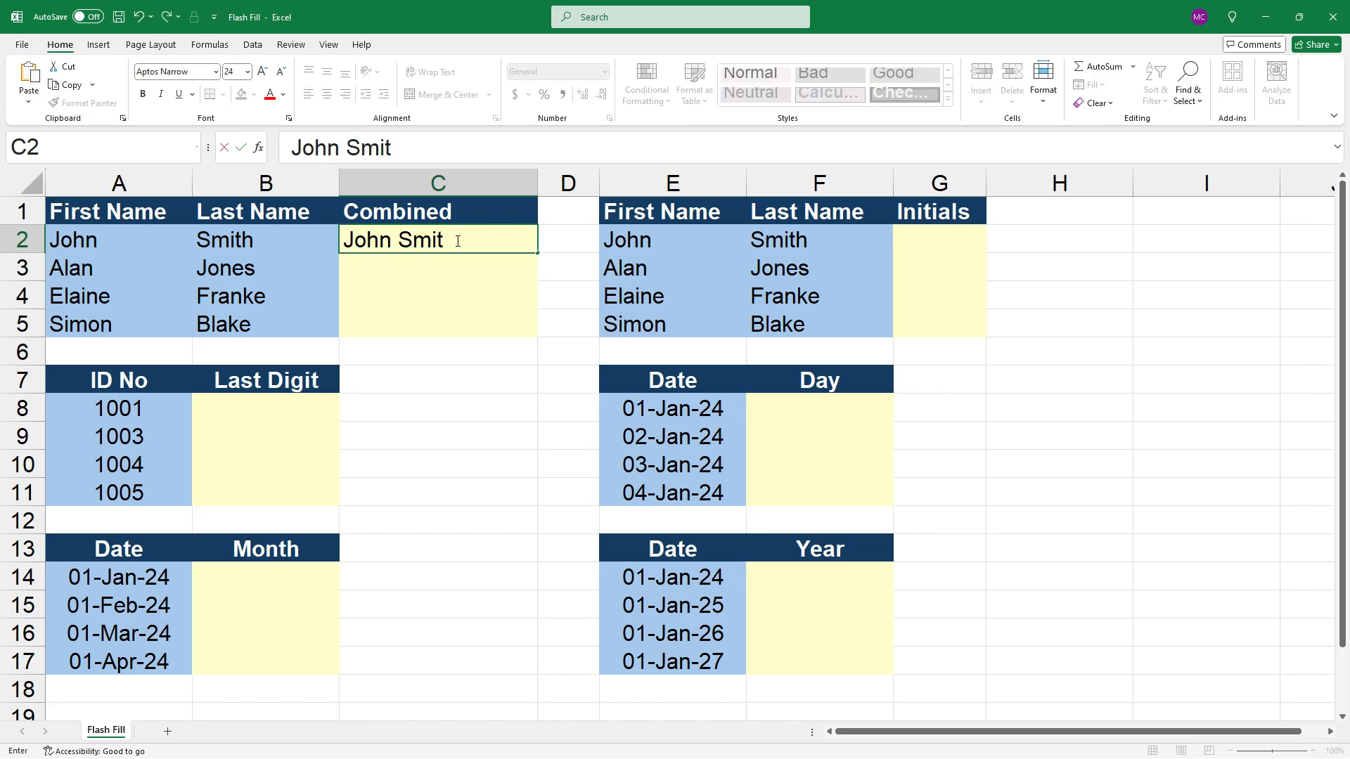
key(Return)
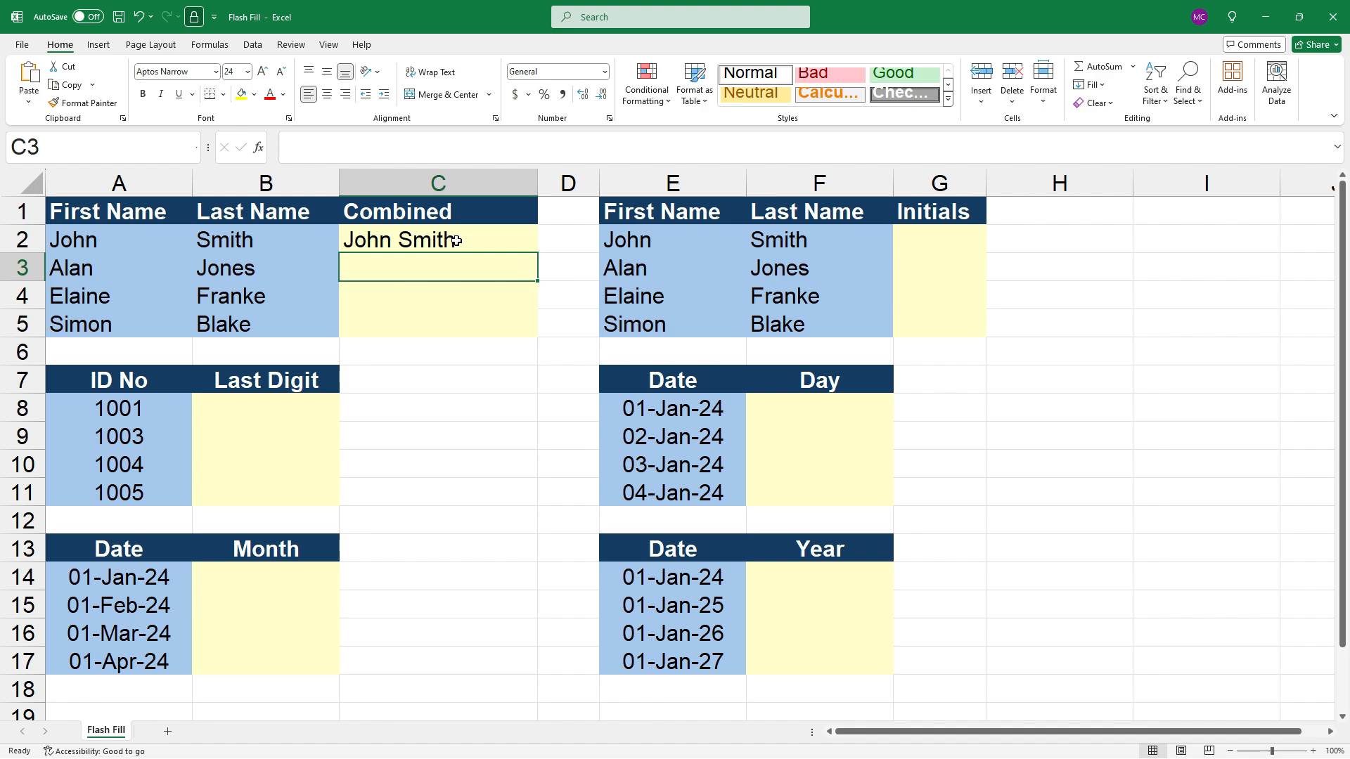
key(ctrl+e)
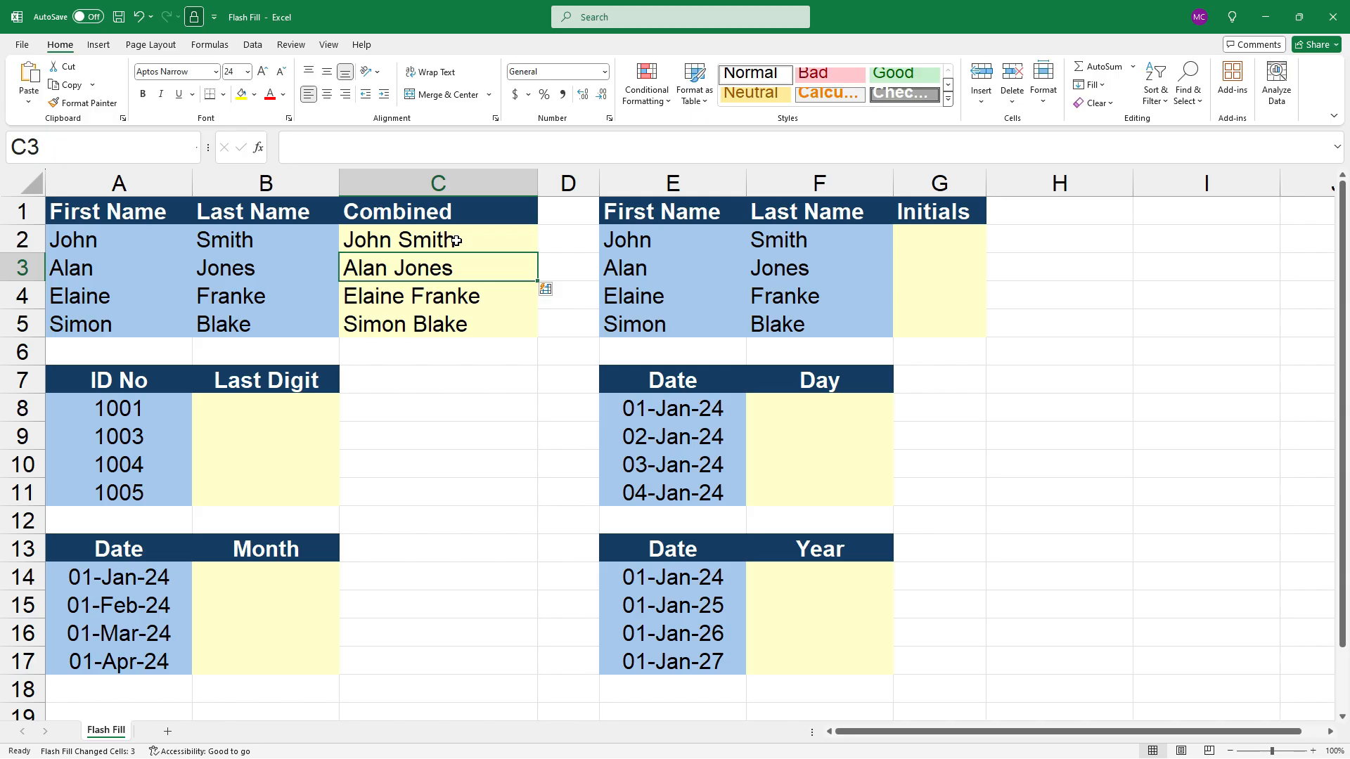
- Enter JS in G2 and Flash Fill the rest of the Initials column from G3
click(949, 237)
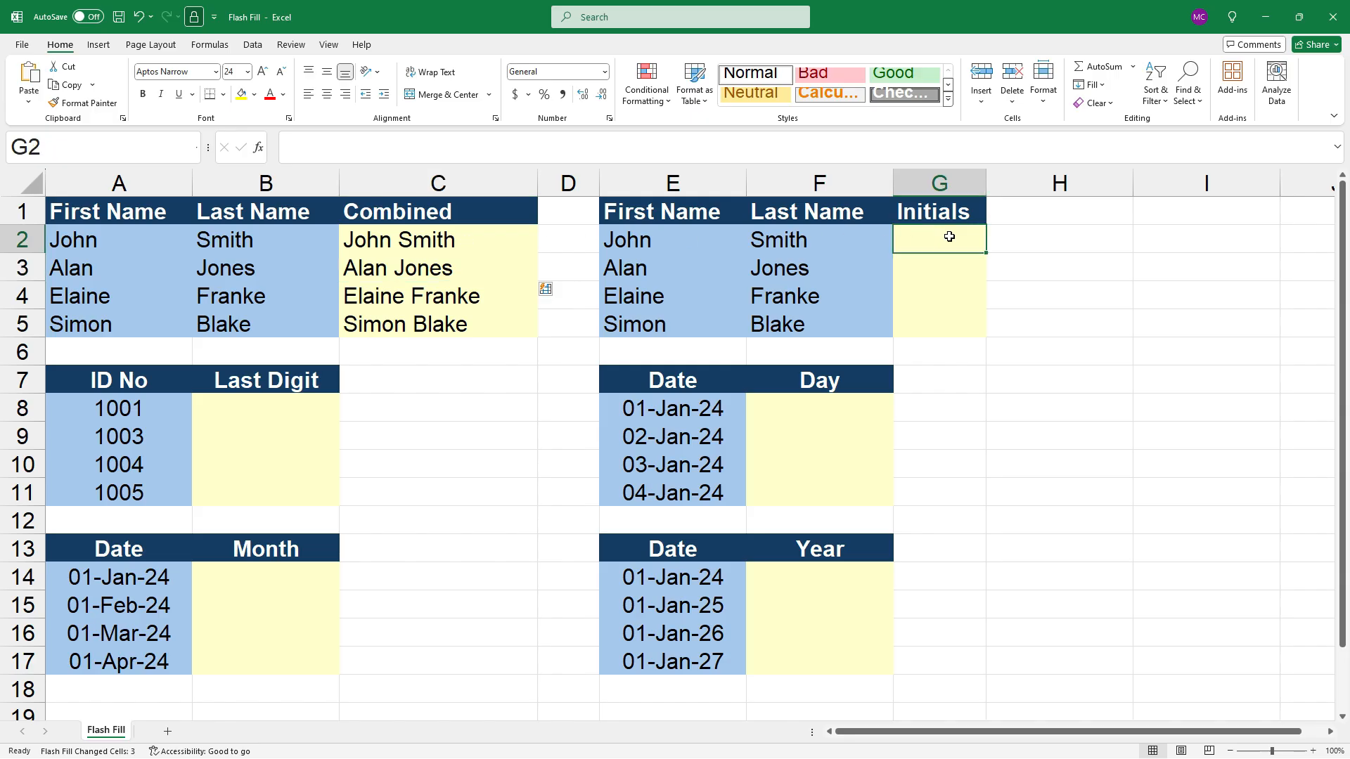
text(JS)
key(Return)
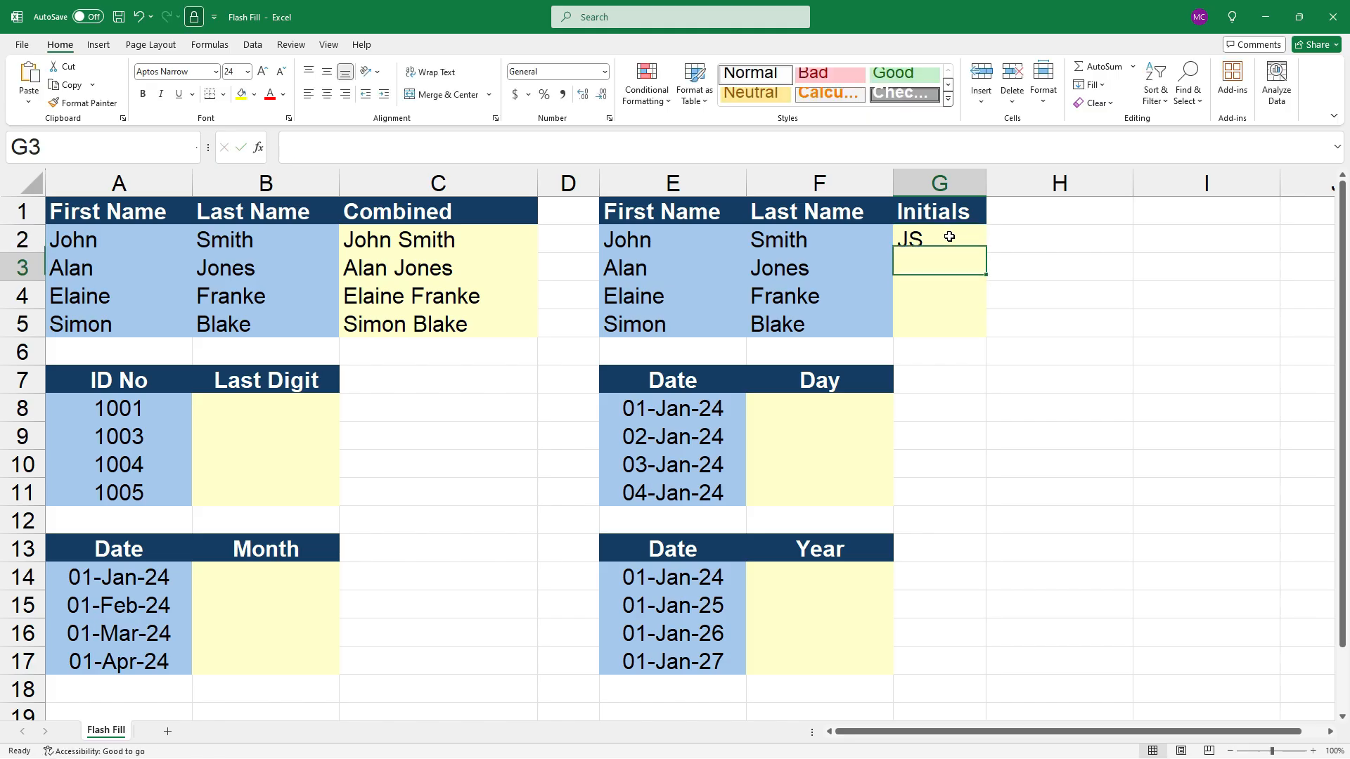
key(ctrl+e)
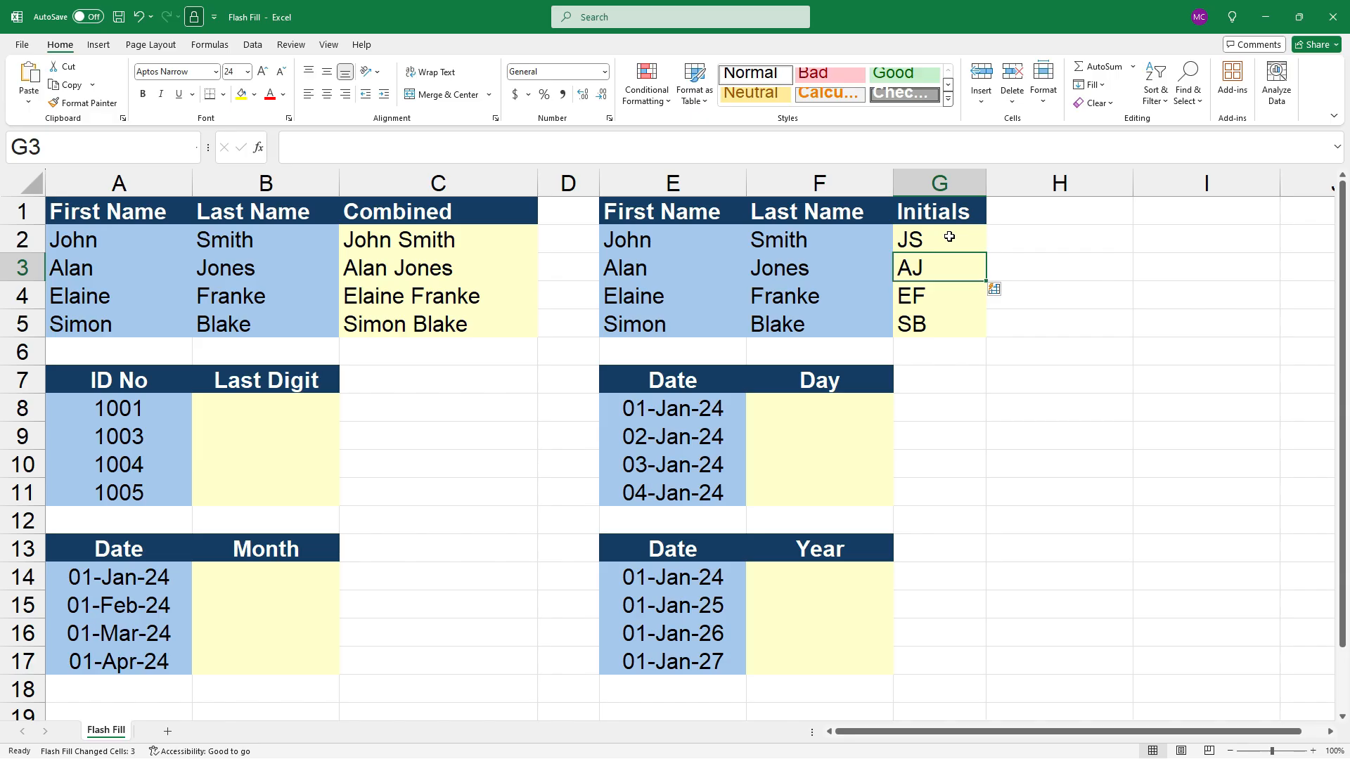
- Enter 1 in B8 as the last digit of the first ID number
click(284, 404)
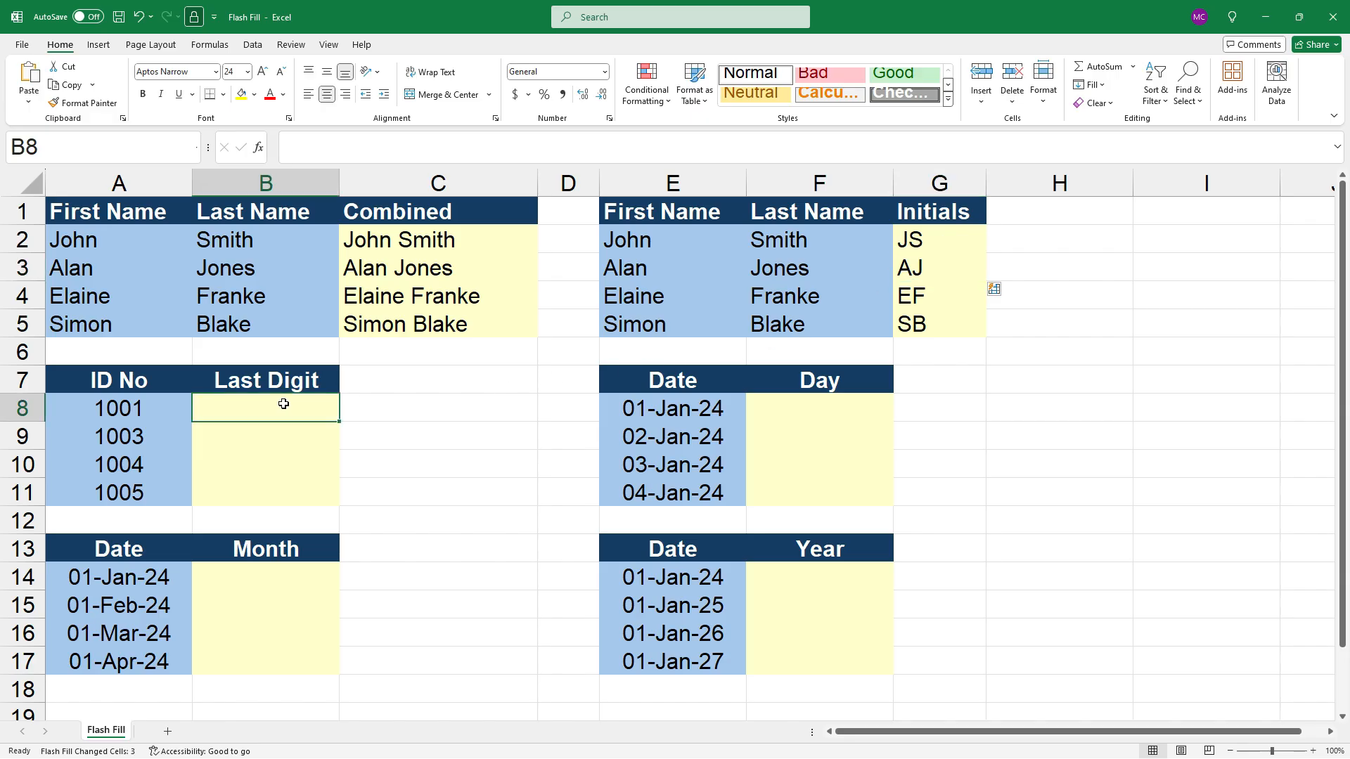
text(1)
key(Return)
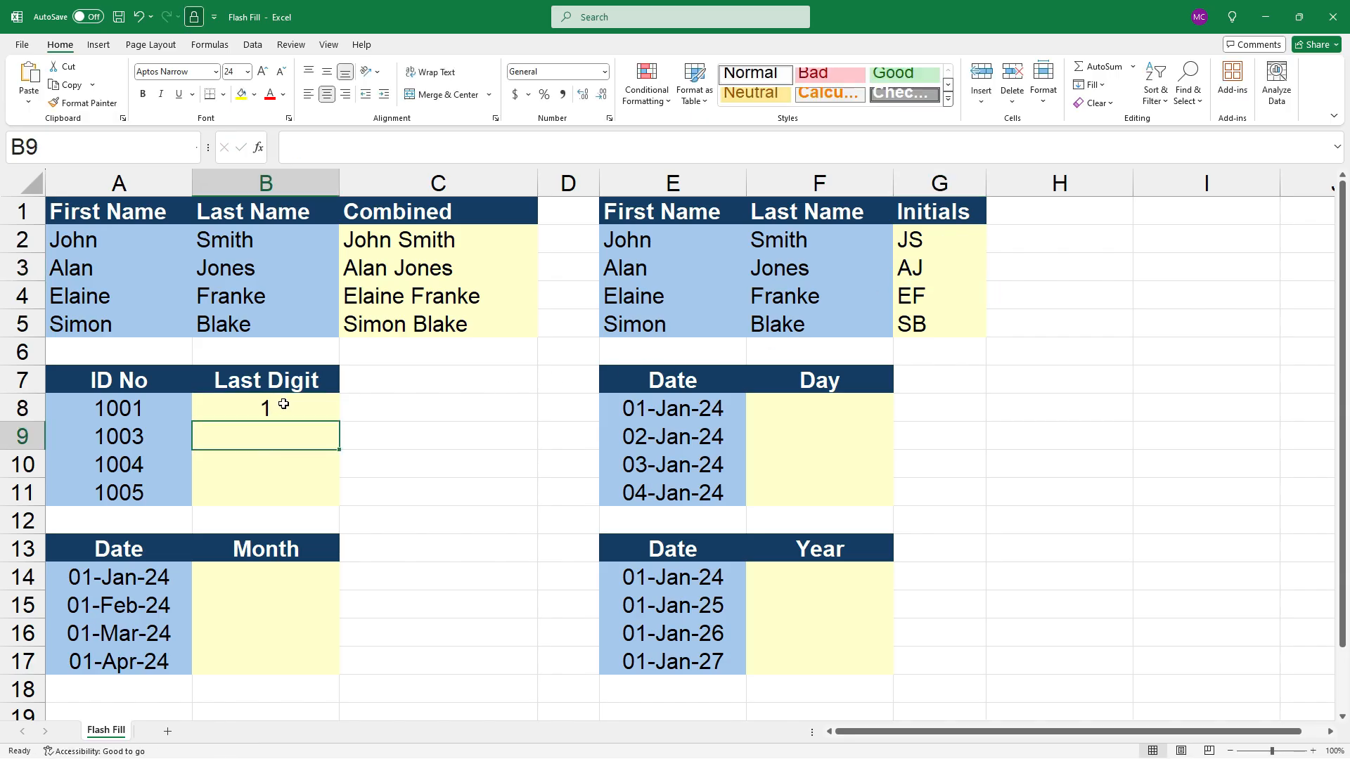
- Try to Flash Fill the Last Digit column from B9 with only one example above it, and undo the fill
key(ctrl+e)
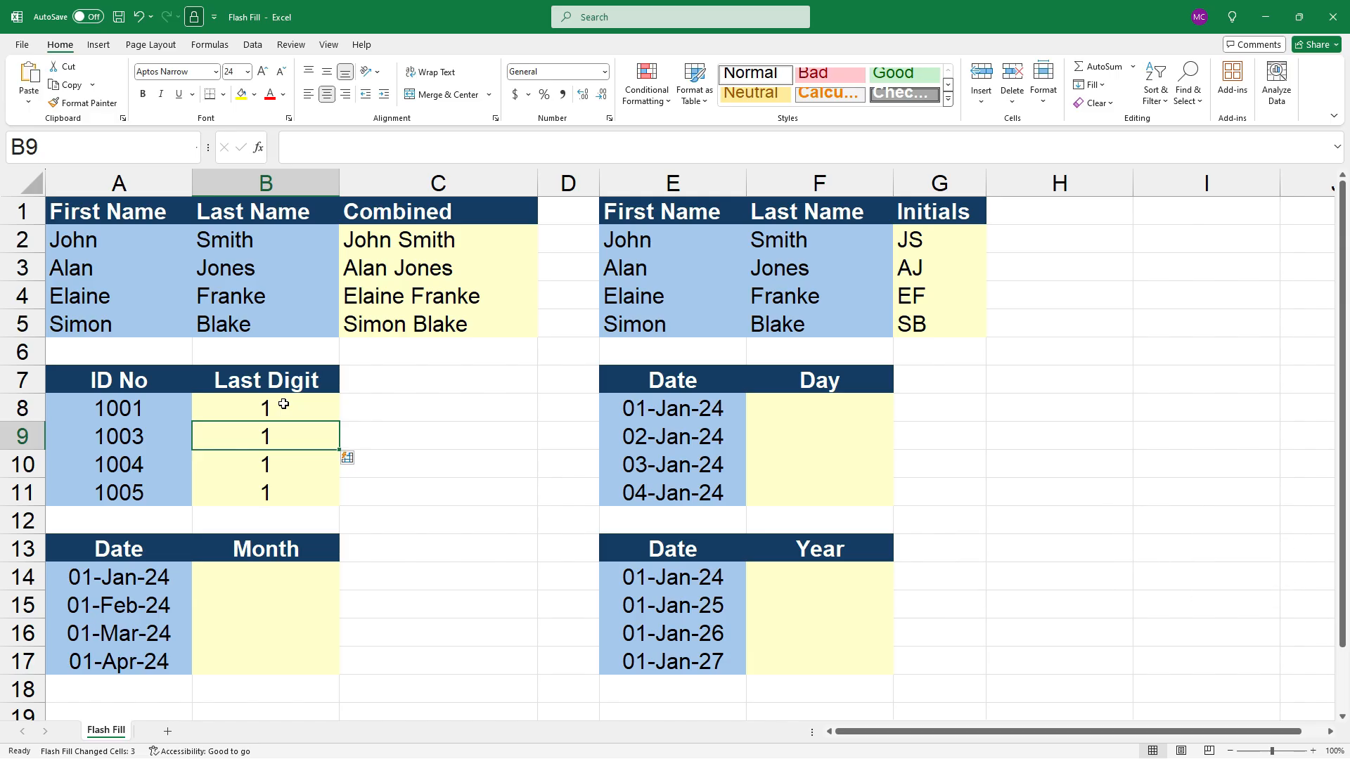
key(ctrl+z)
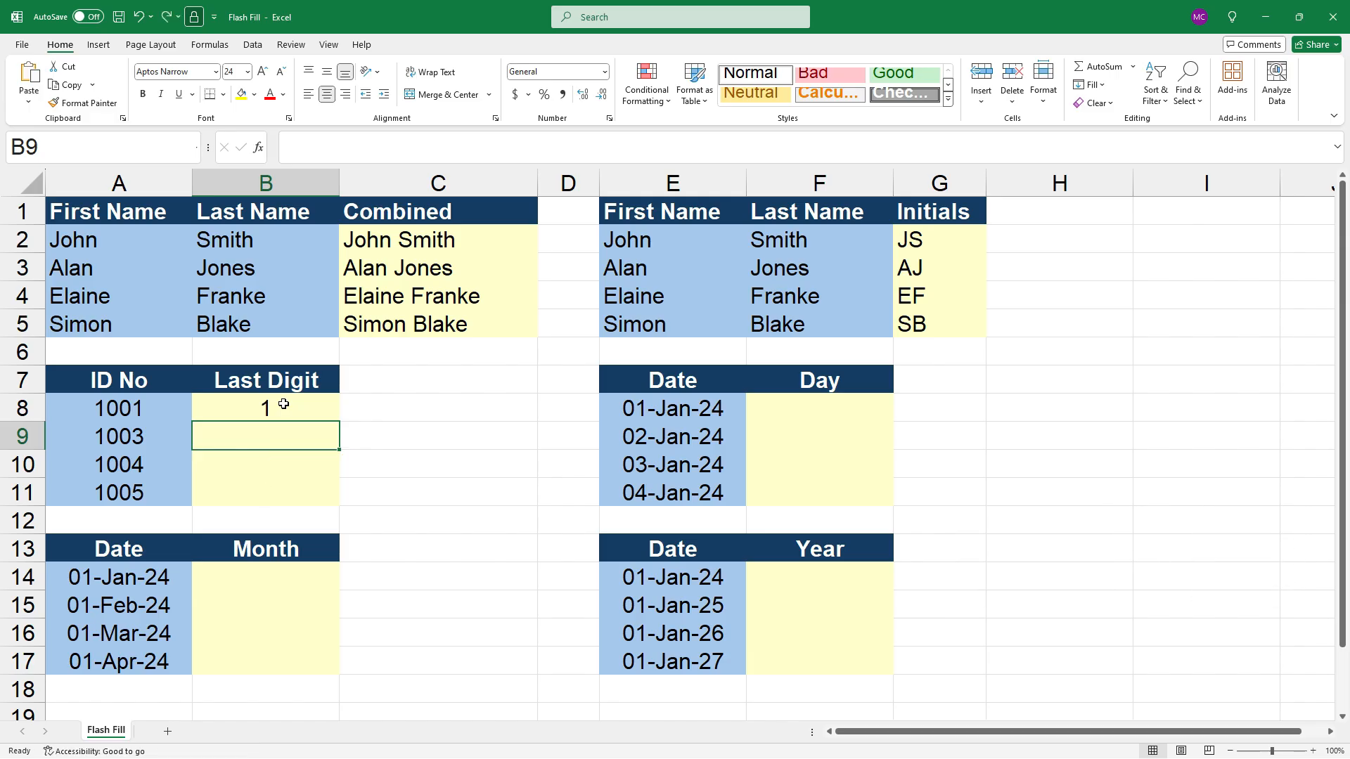
- Enter 3 in B9 as a second example of the last digit
text(3)
key(Return)
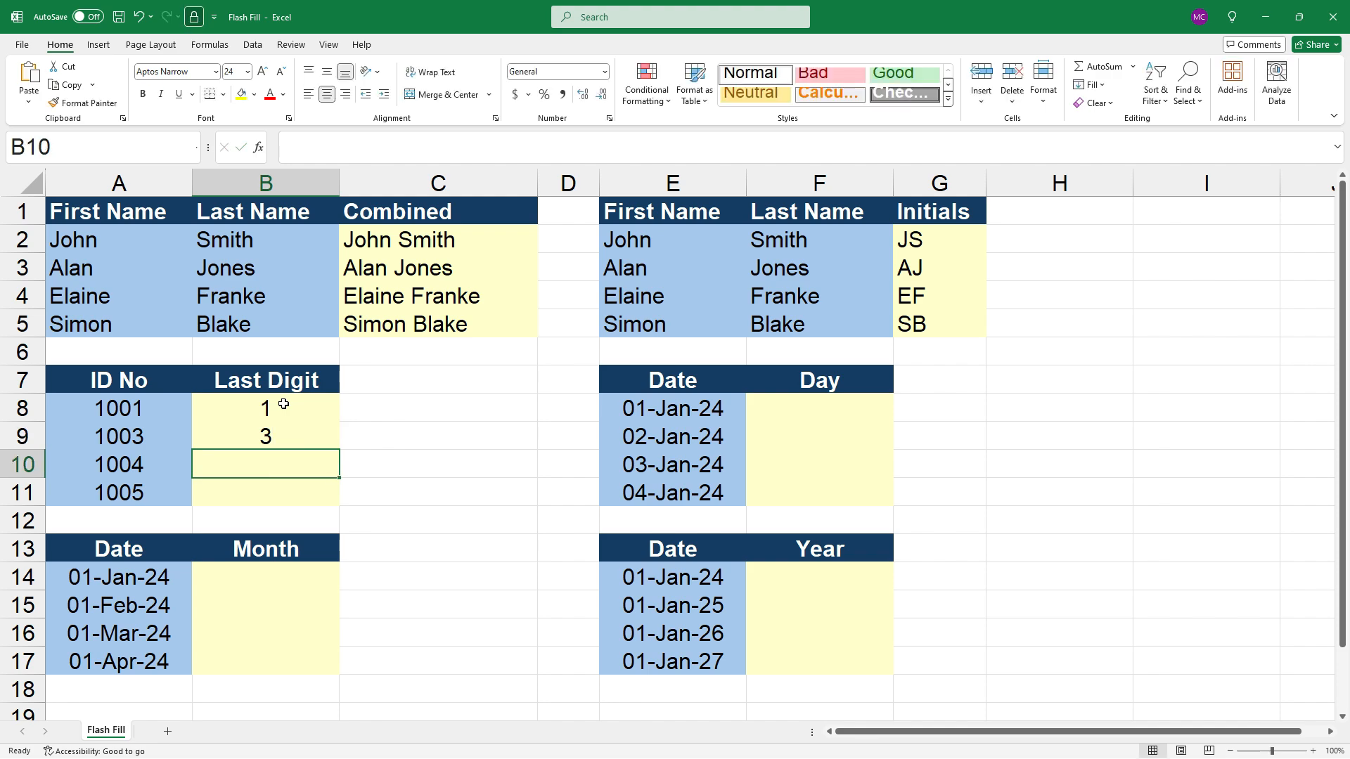
- Try to Flash Fill the Last Digit column with both example cells B8:B9 selected
drag(293, 402, 295, 435)
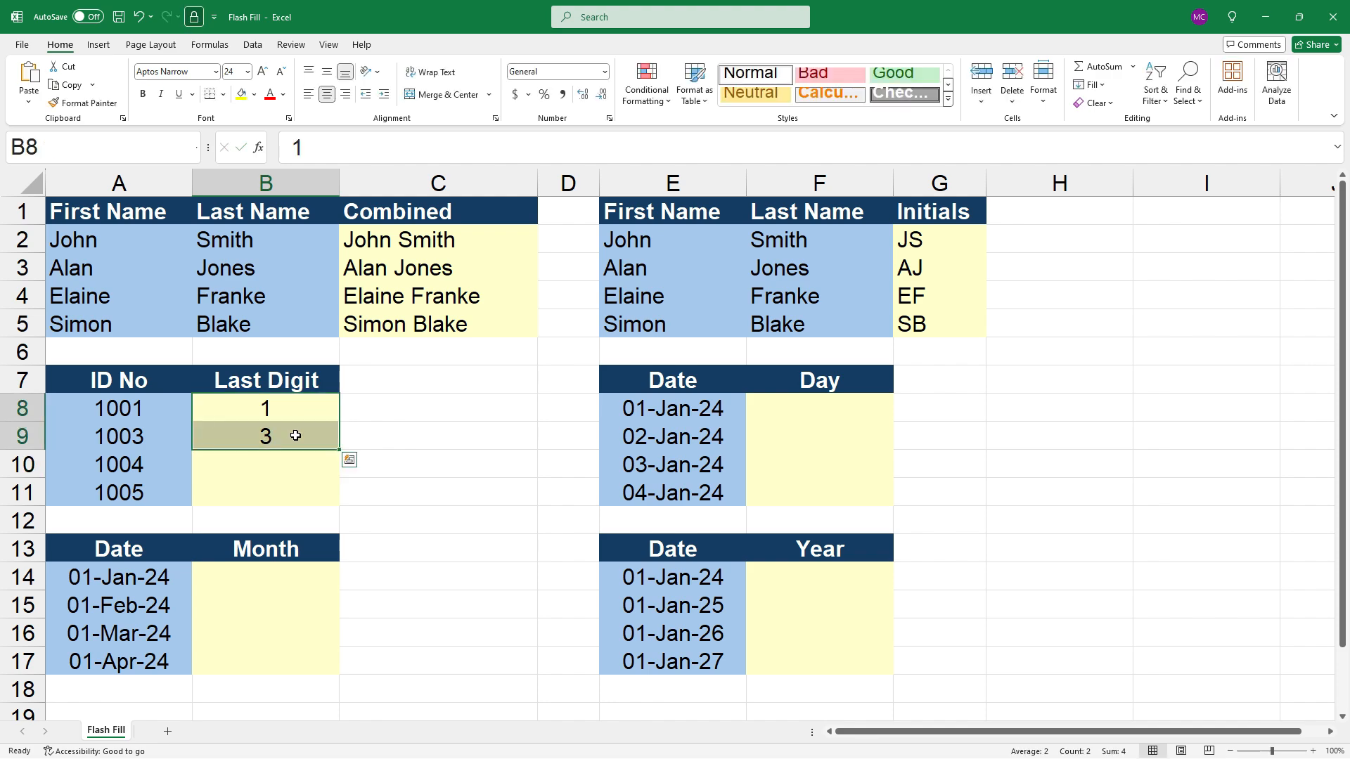
key(ctrl+e)
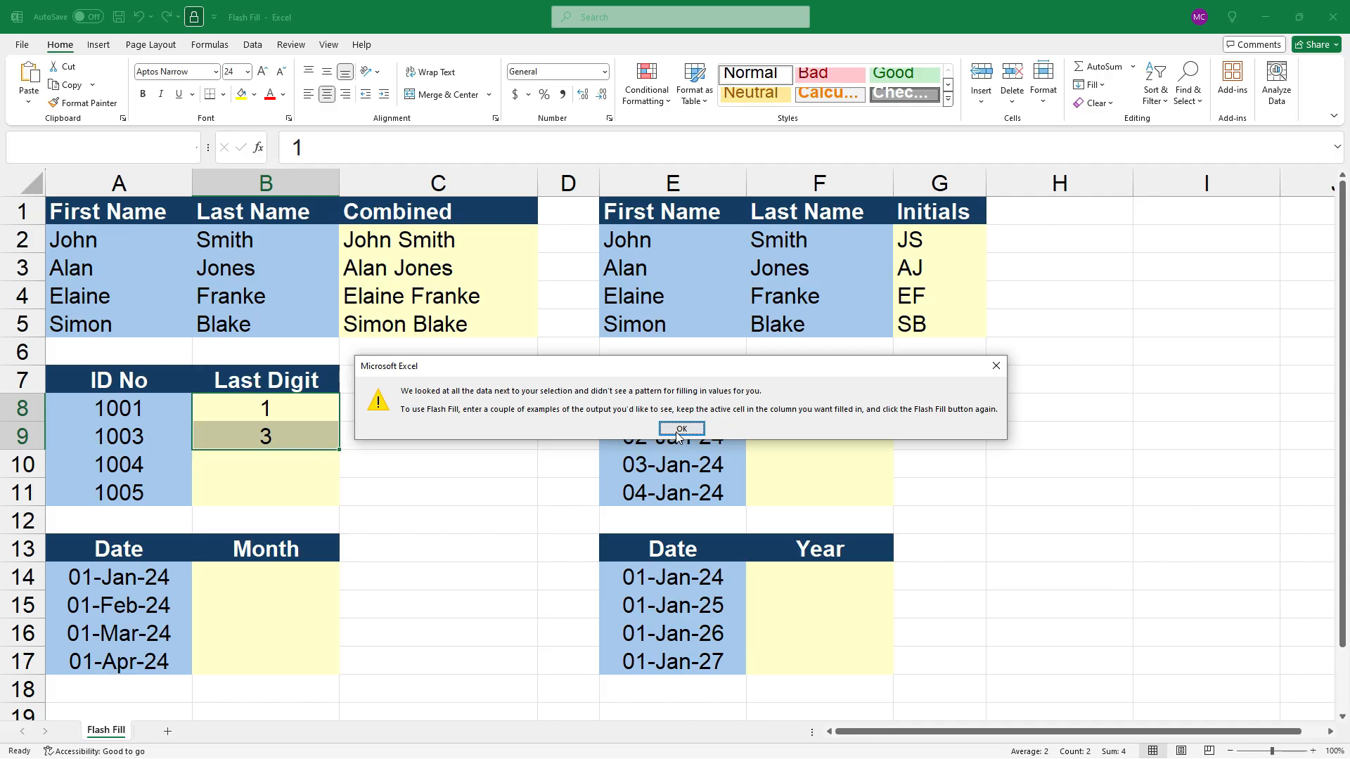
click(681, 428)
- Try to Flash Fill the Last Digit column with only B9 selected, and undo the fill
click(315, 441)
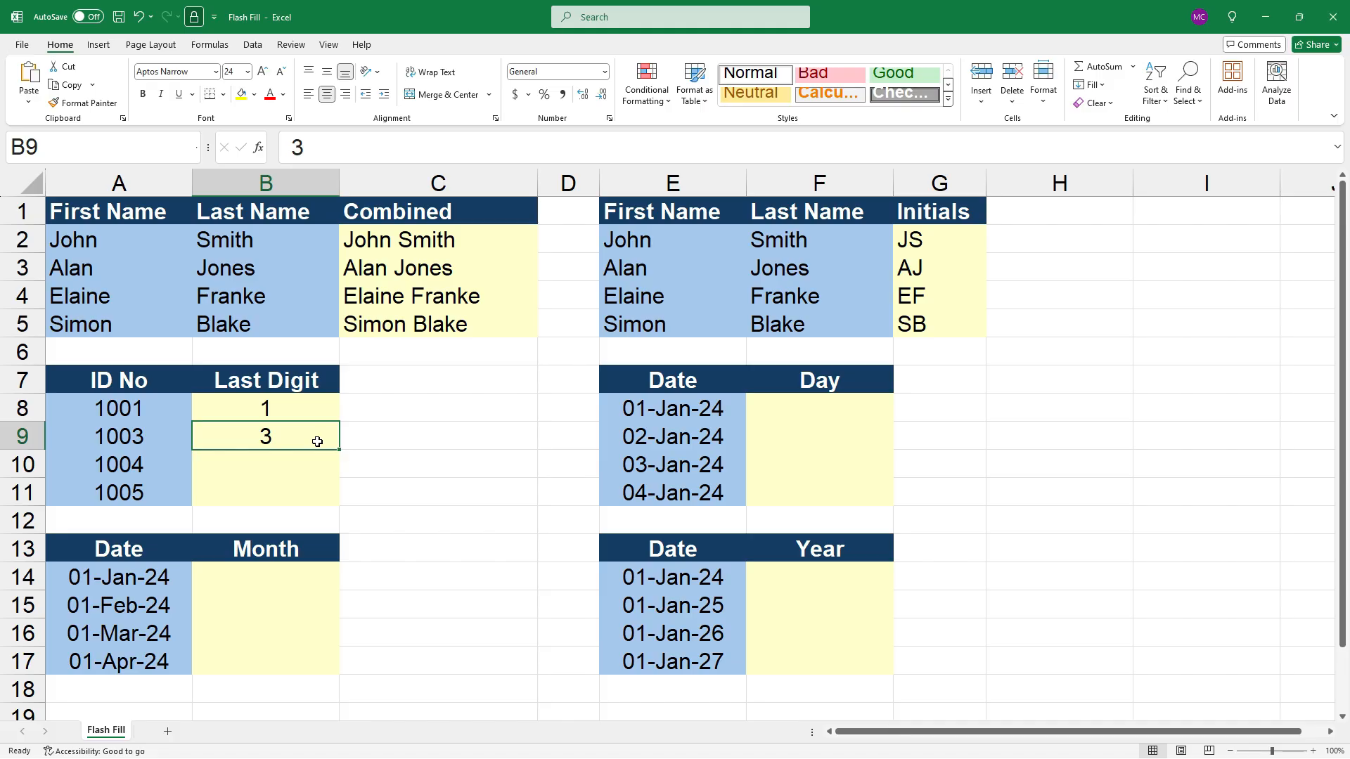
key(ctrl+e)
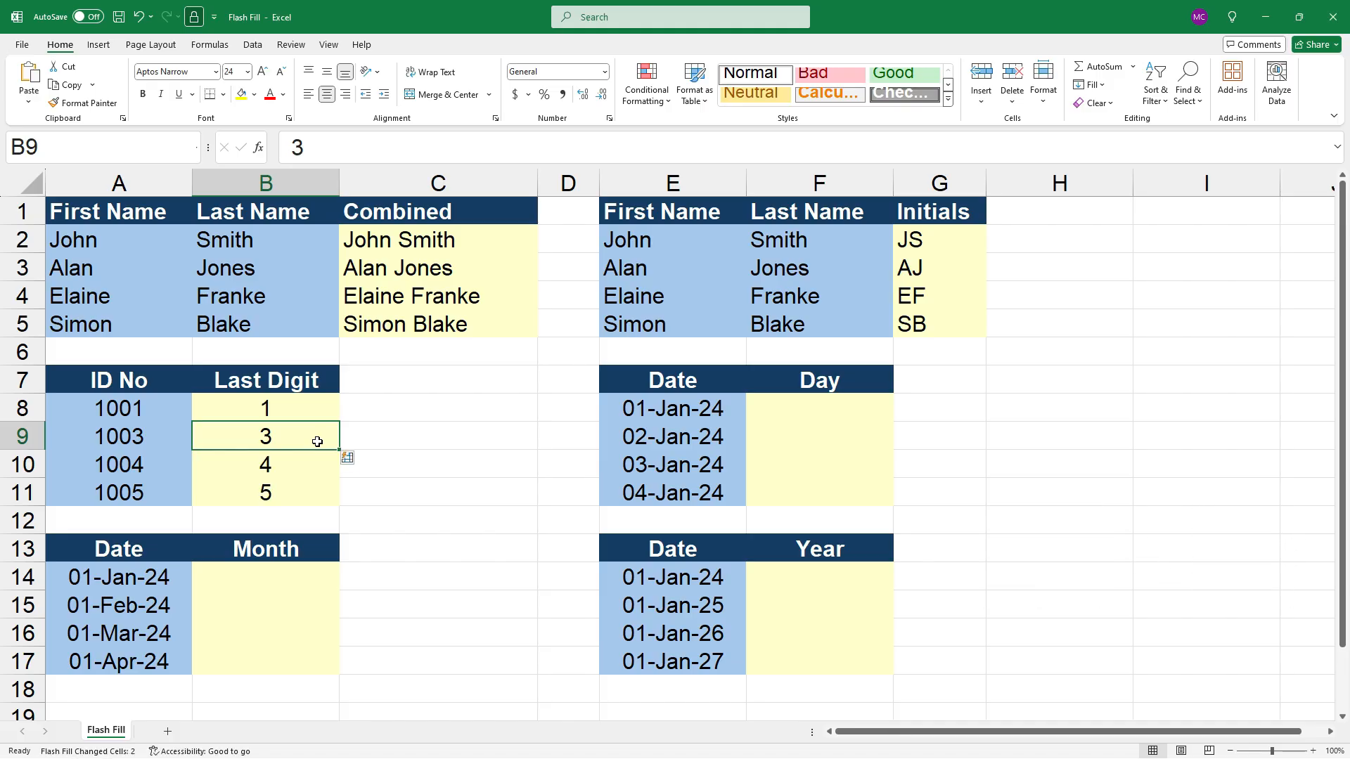
key(ctrl+z)
- Flash Fill the remaining Last Digit cells from the empty cell B10 below the two examples
click(309, 462)
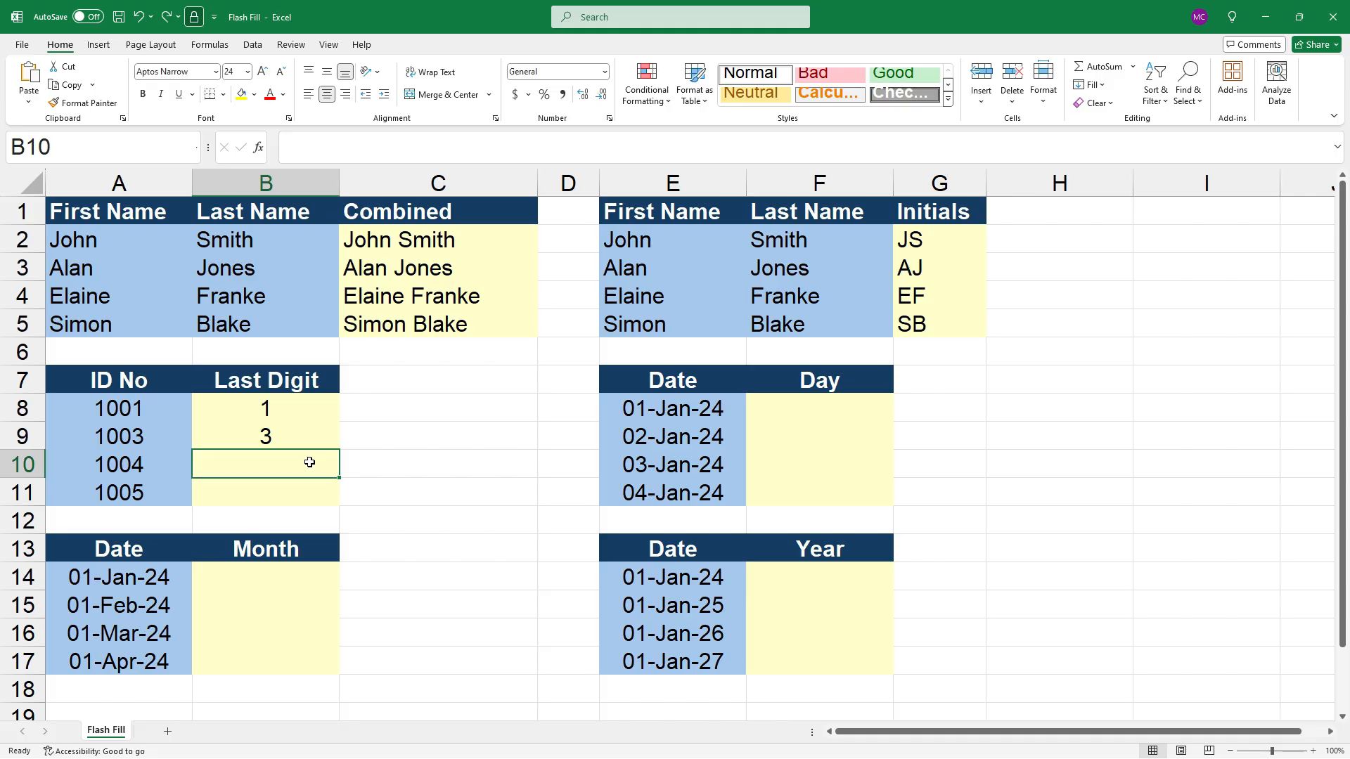
key(ctrl+e)
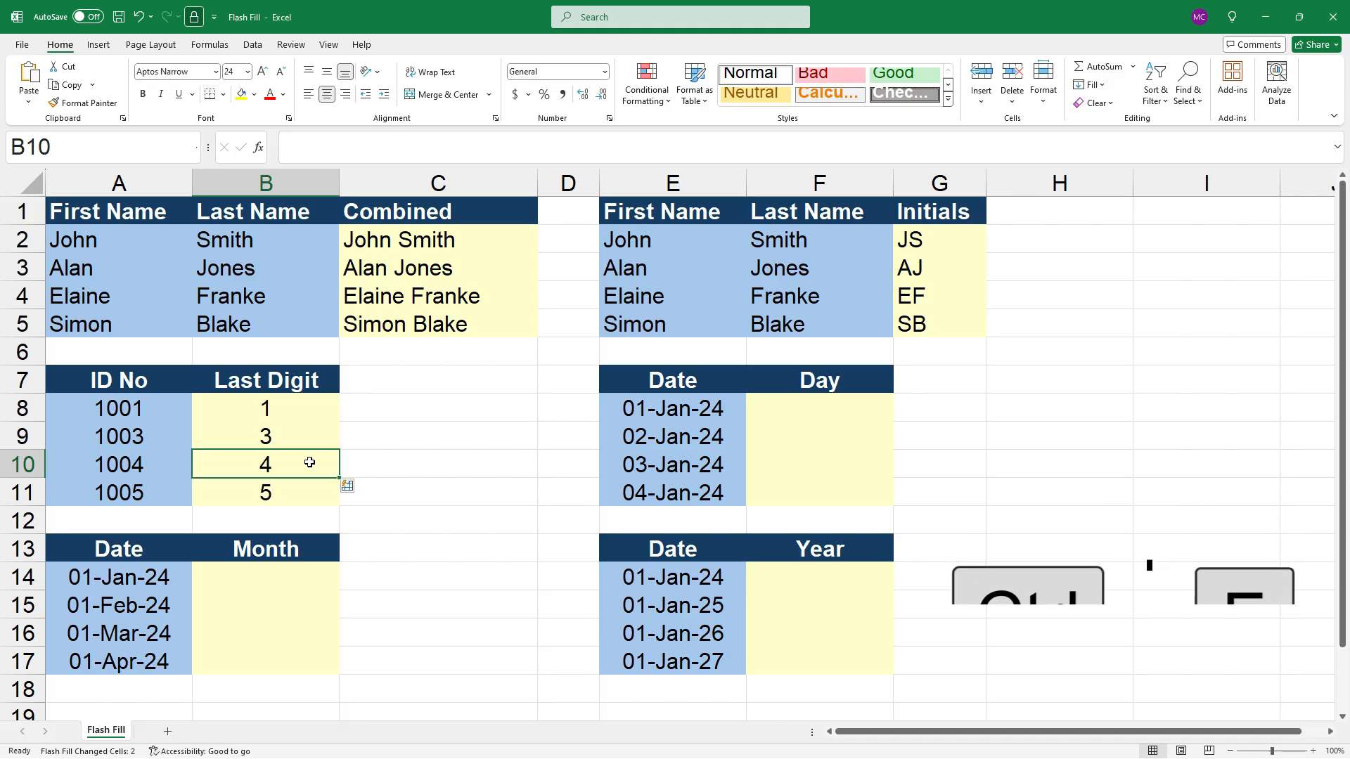
- Enter 1 in F8 as the Day example and Flash Fill the rest of the Day column from F9
click(799, 412)
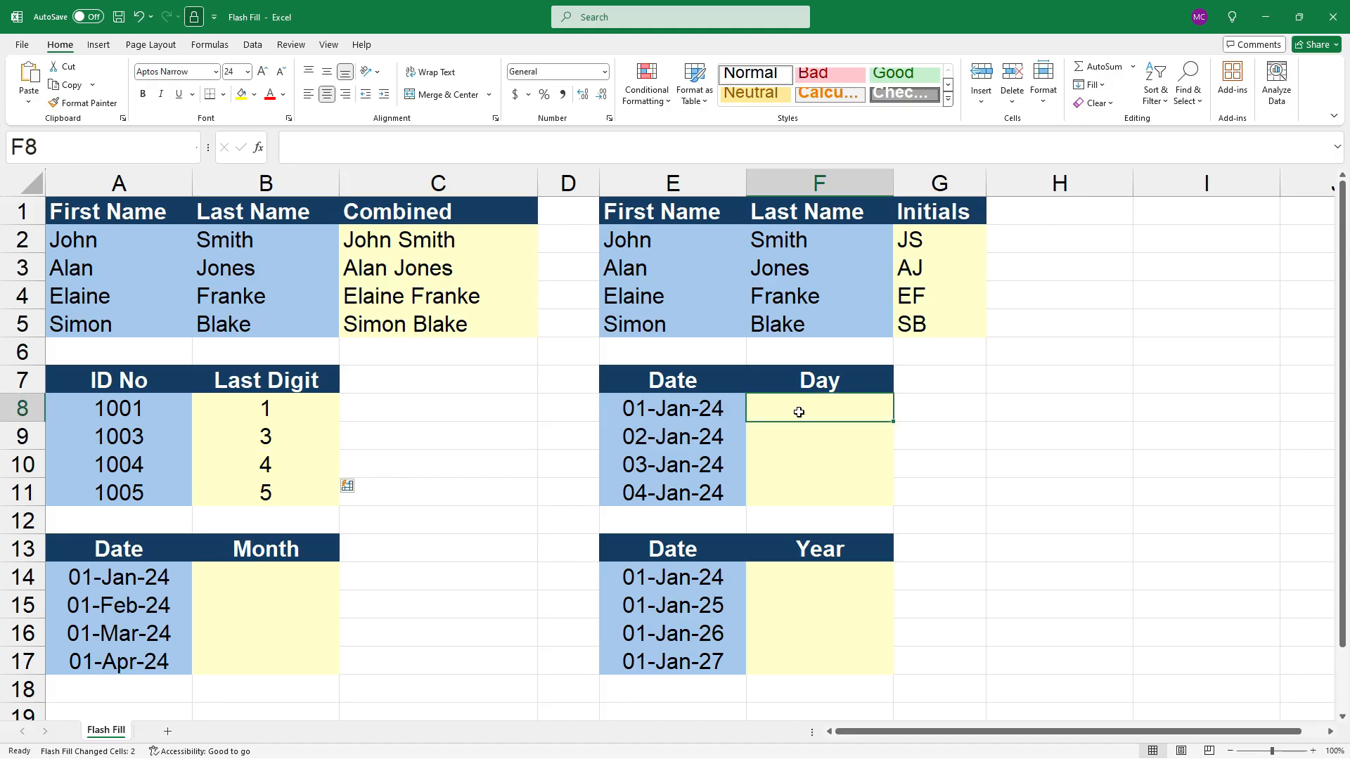
text(1)
key(Return)
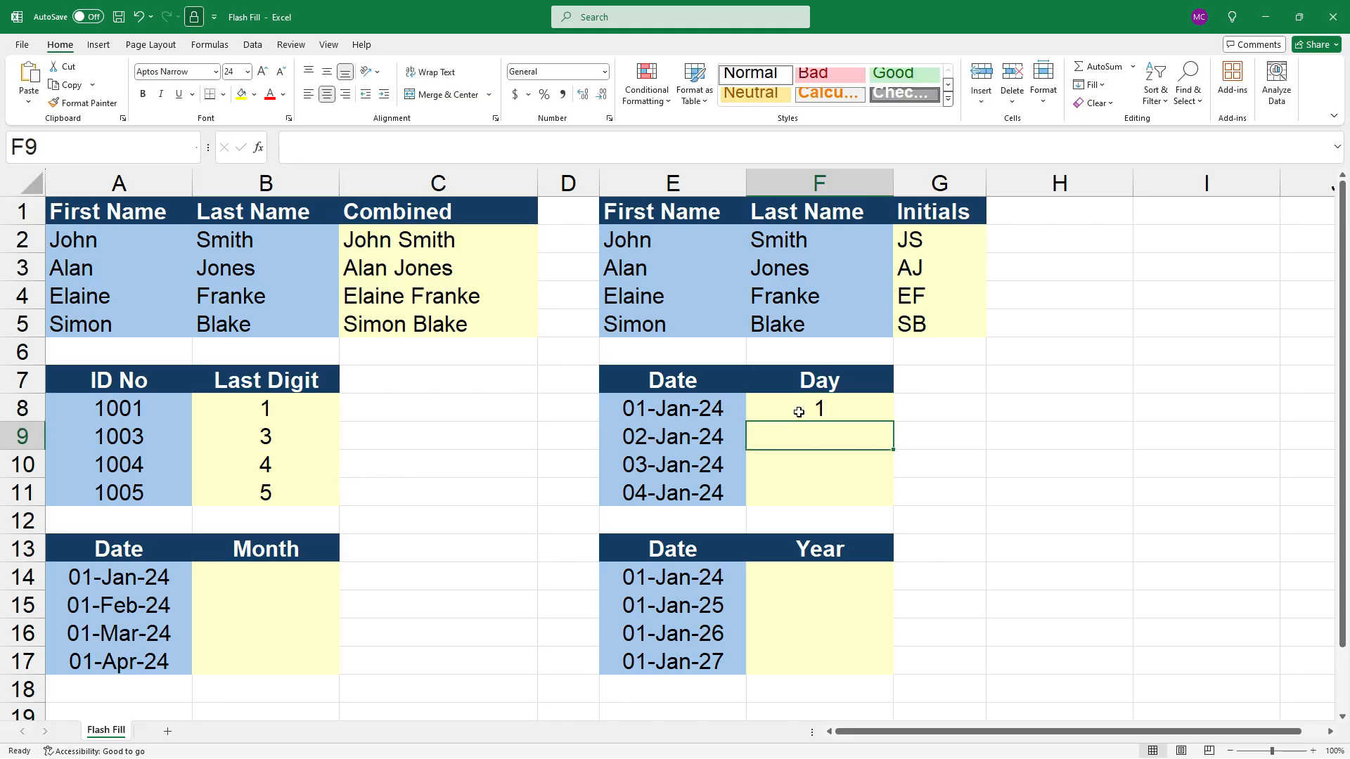
key(ctrl+e)
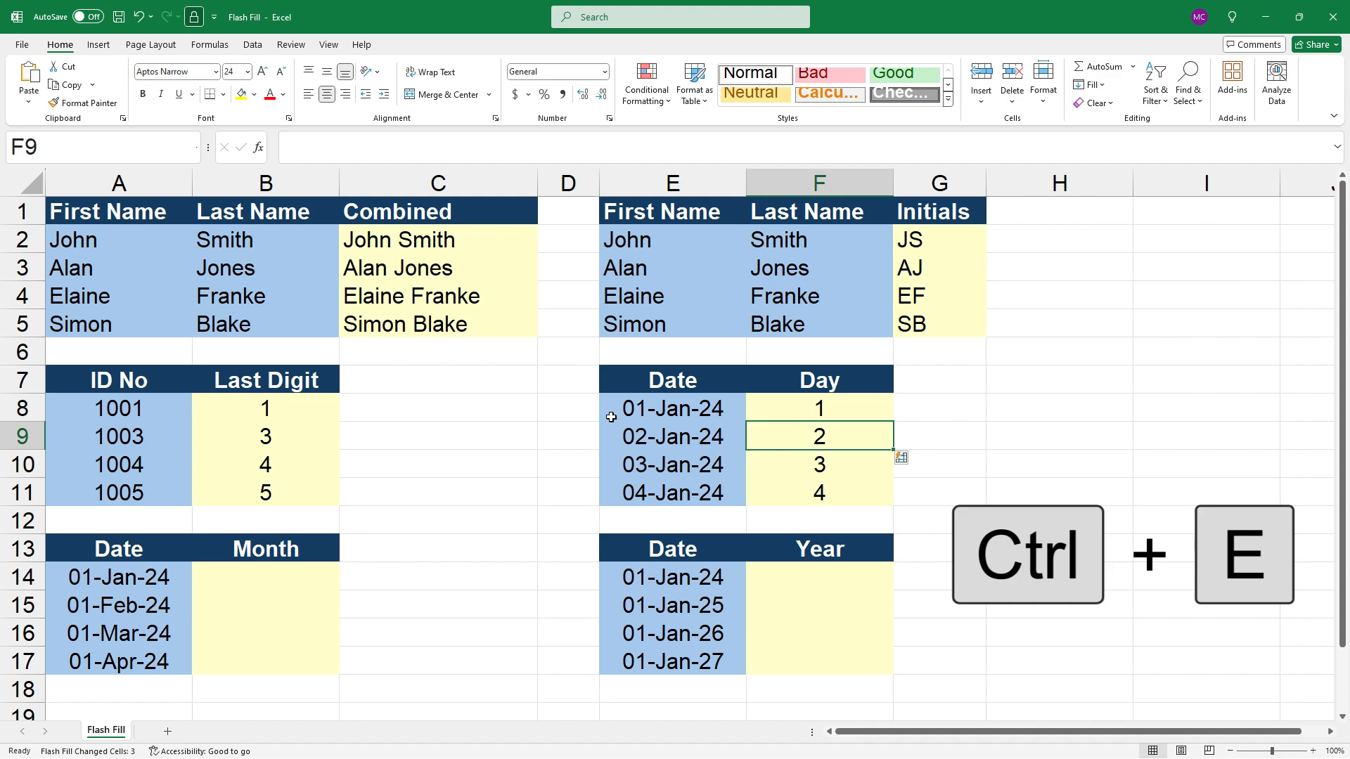
- Enter Jan in B14 as the Month example and Flash Fill the rest of the Month column from B15
click(304, 572)
text(Jan)
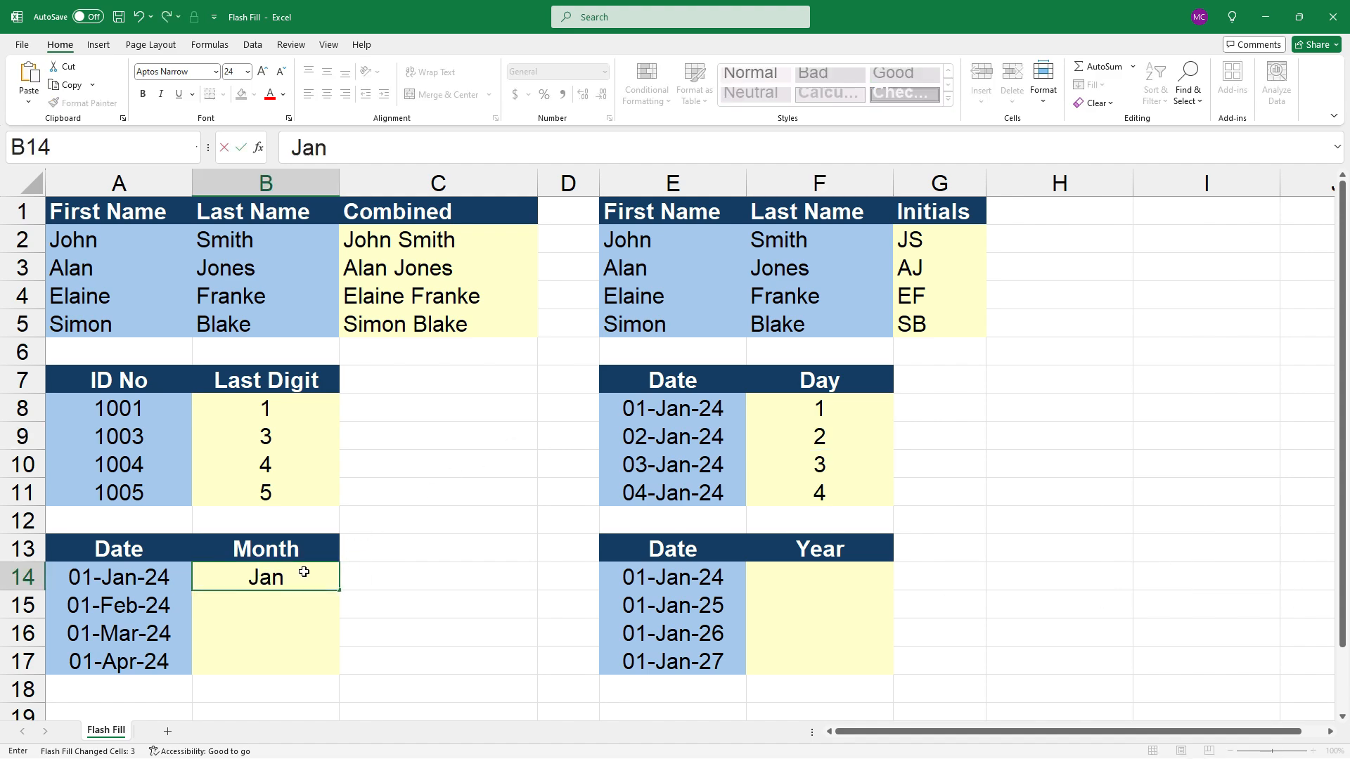
key(Return)
key(ctrl+e)
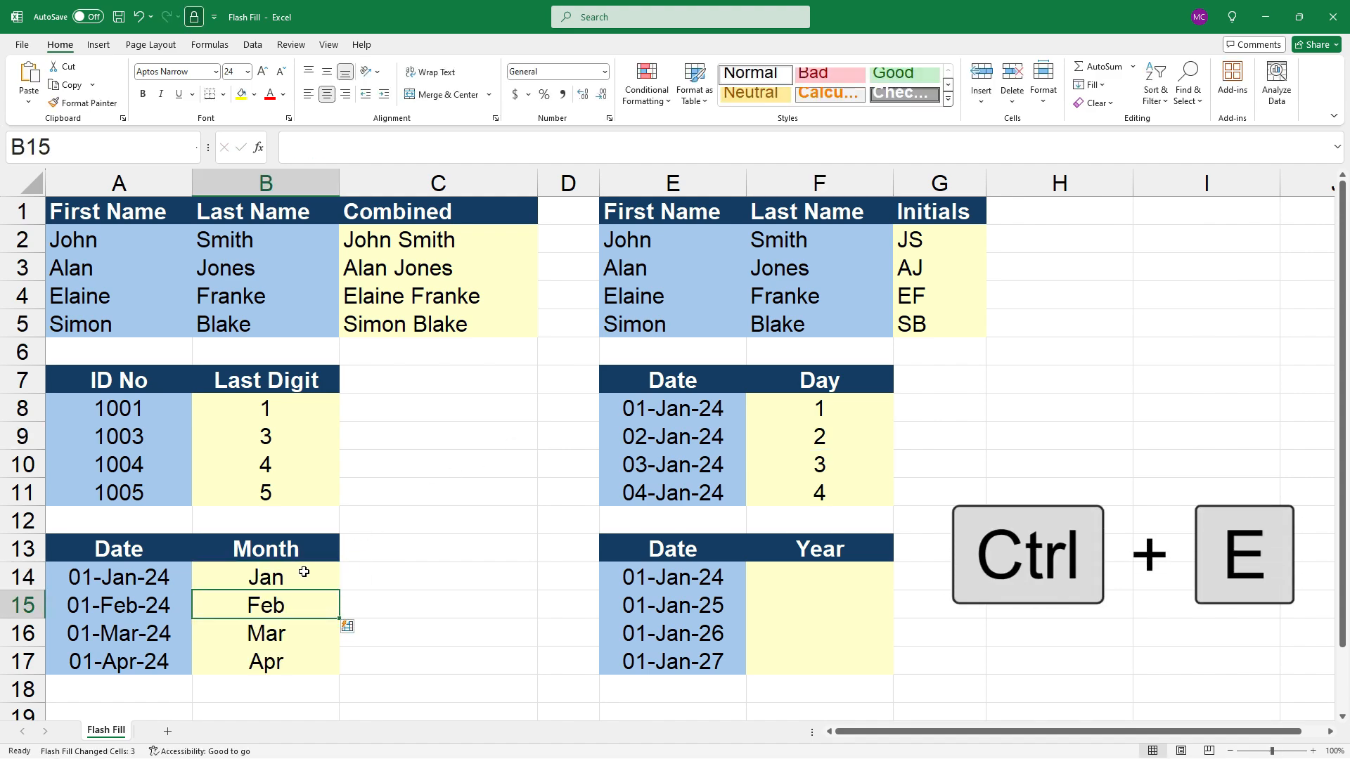
- Enter 2024 in F14 as the Year example and Flash Fill the rest of the Year column from F15
click(813, 573)
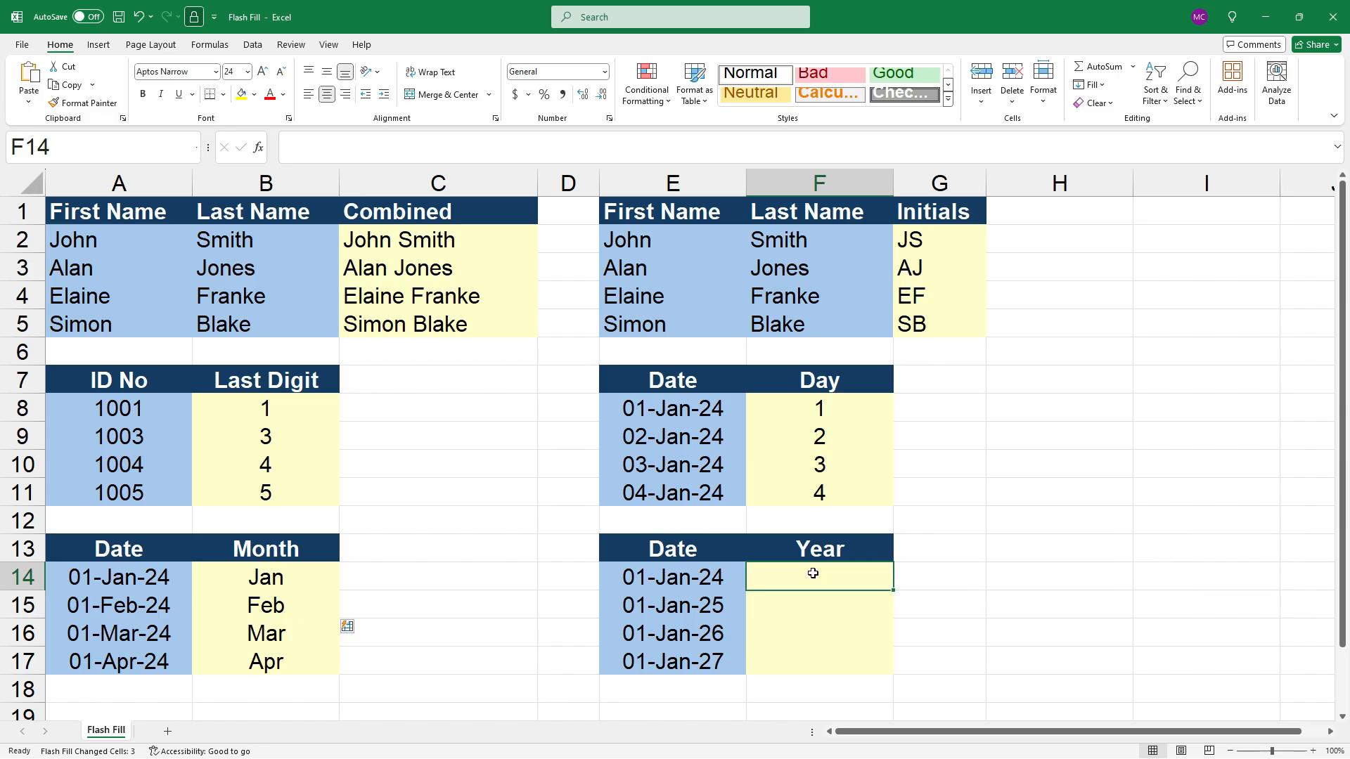
text(2024)
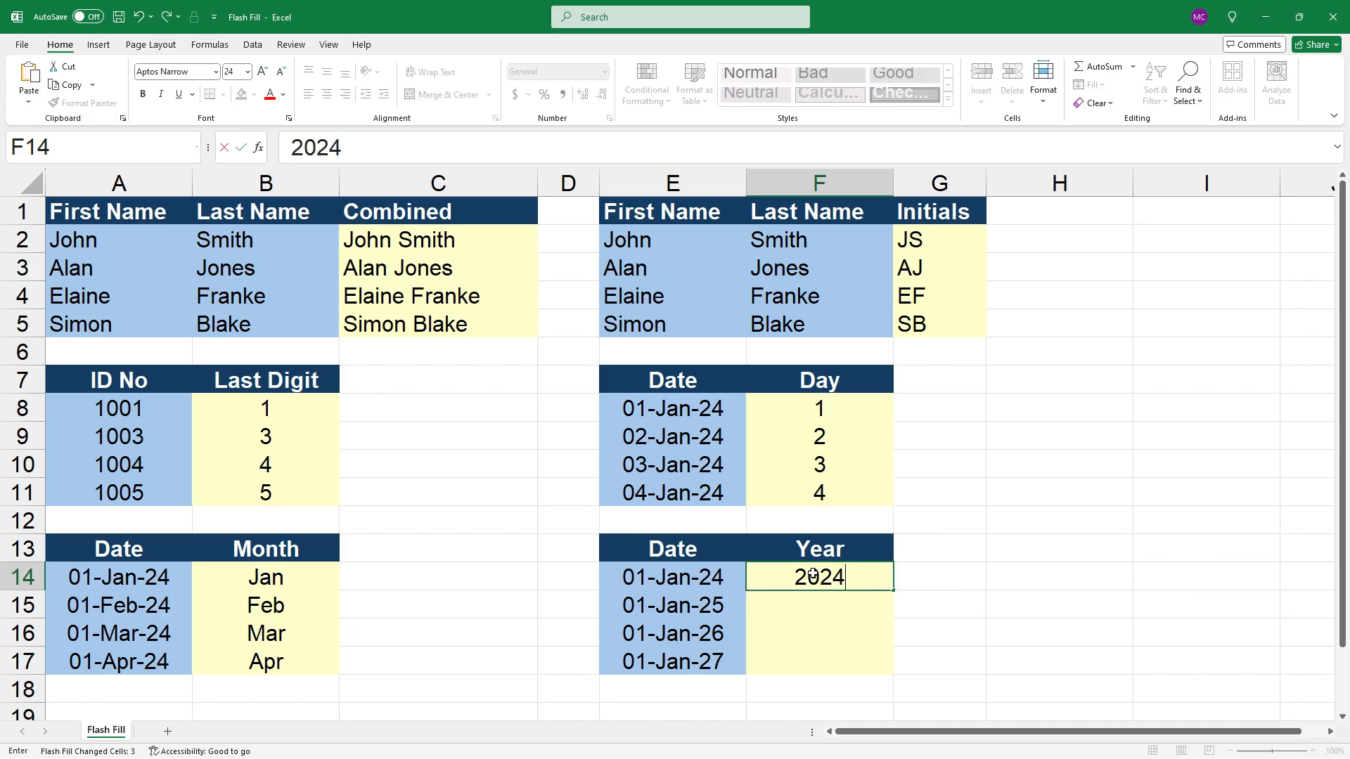
key(Return)
key(ctrl+e)
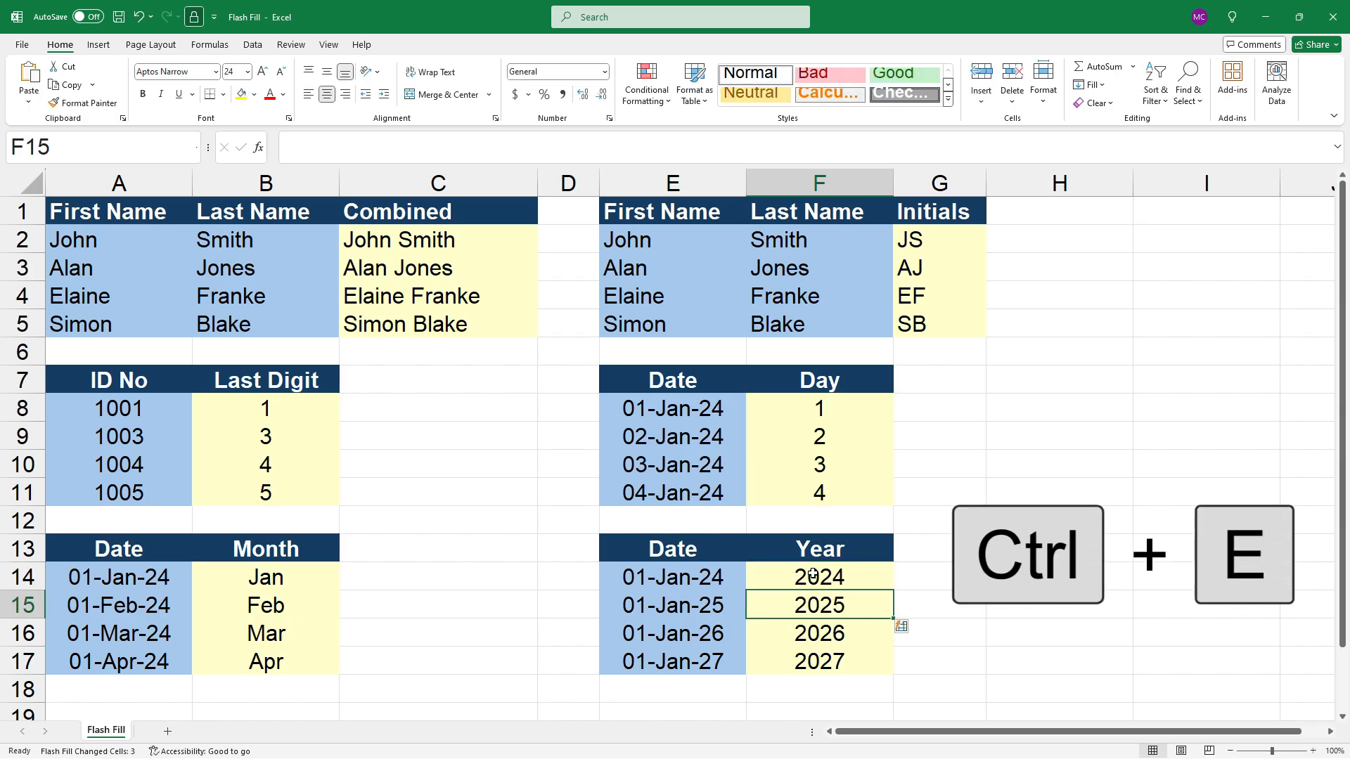
click(1083, 488)
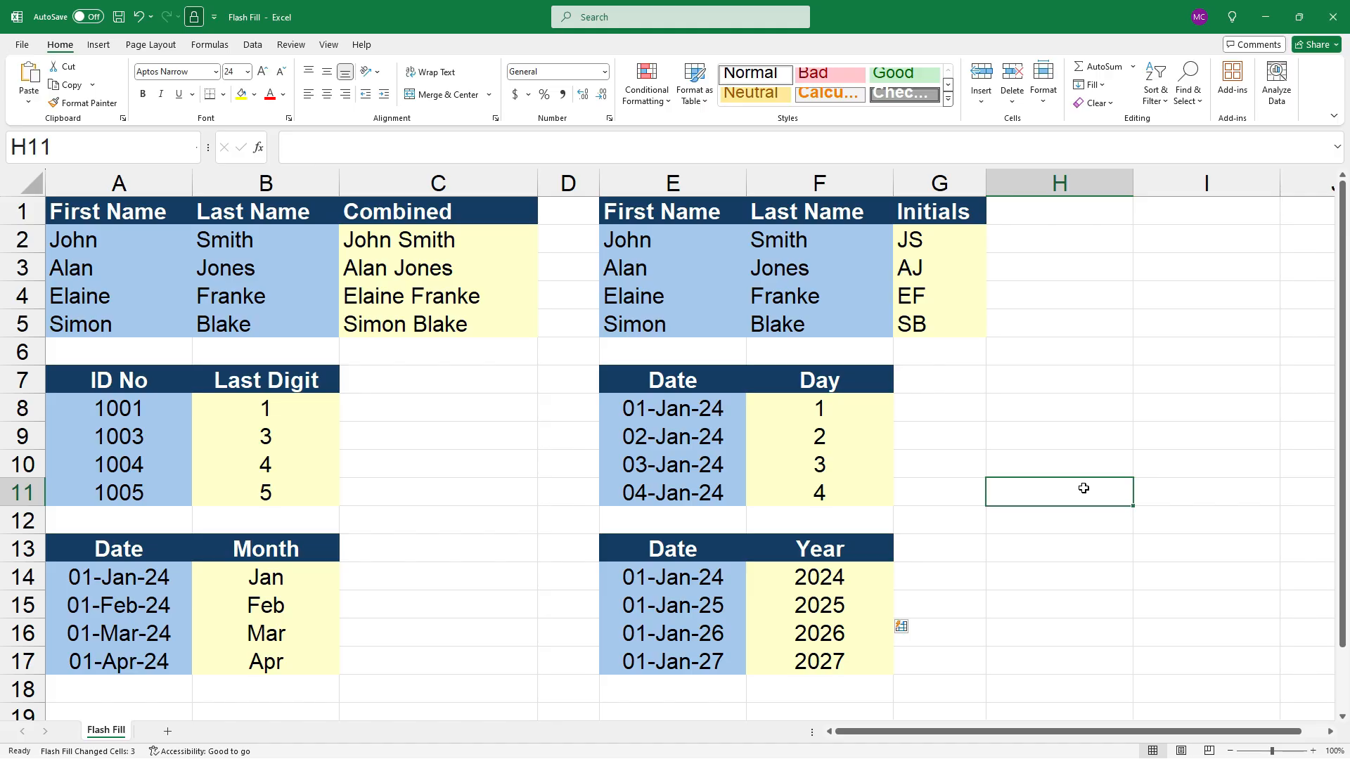